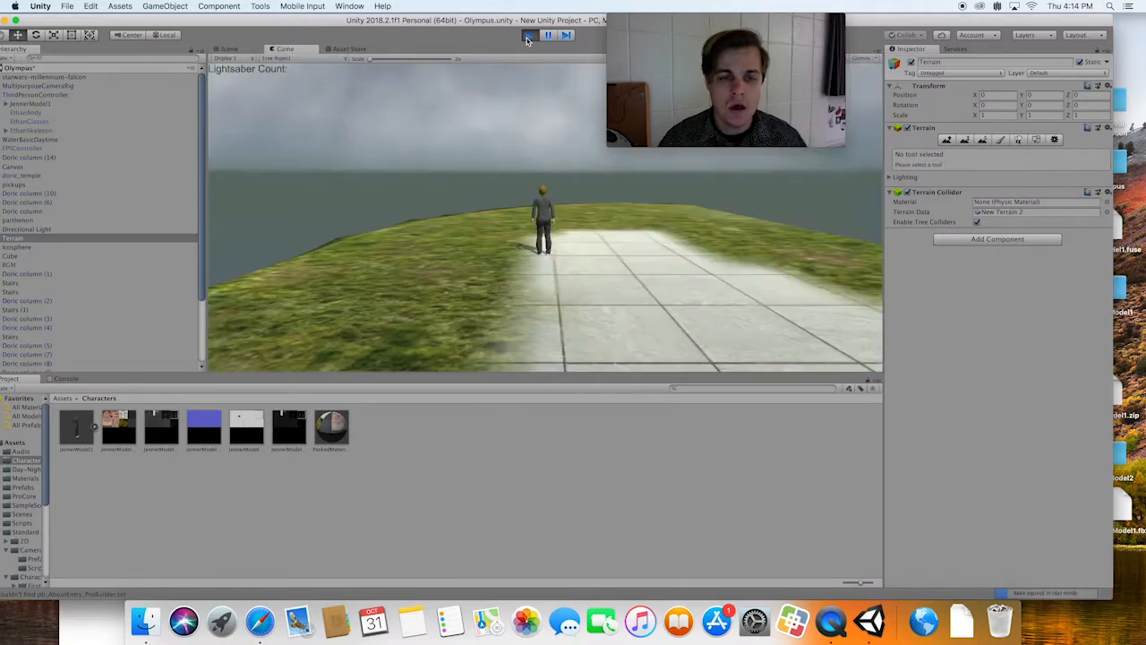
Play-test the Olympus scene by running the character along the stone path and over the grass, and end play mode.
key("d")
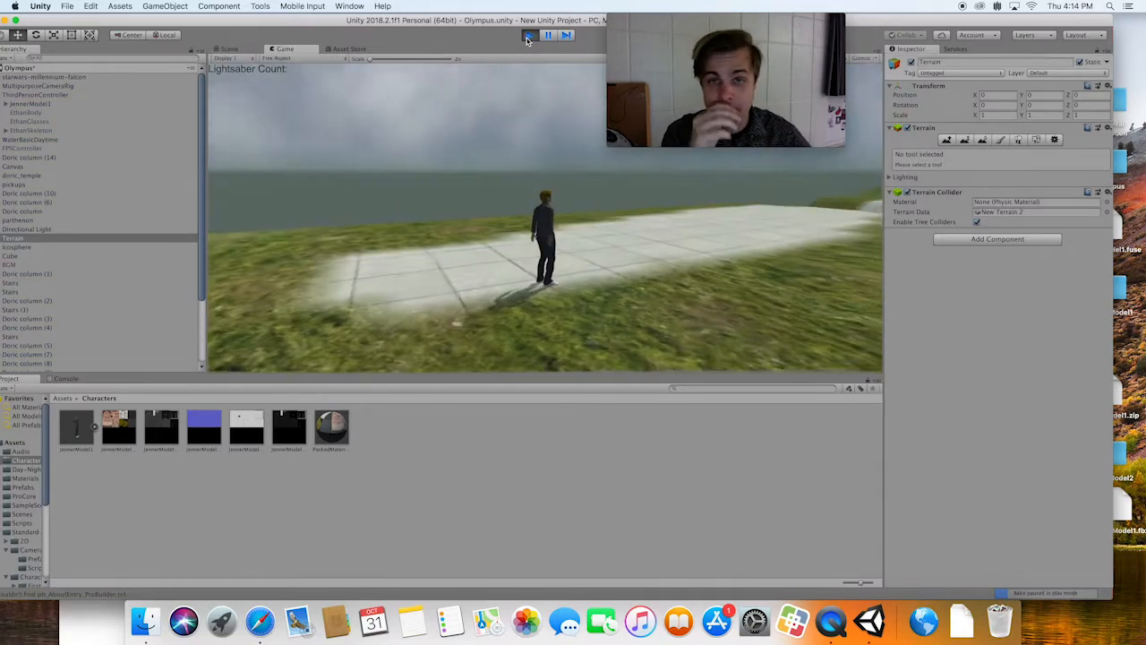
key("d")
key("w")
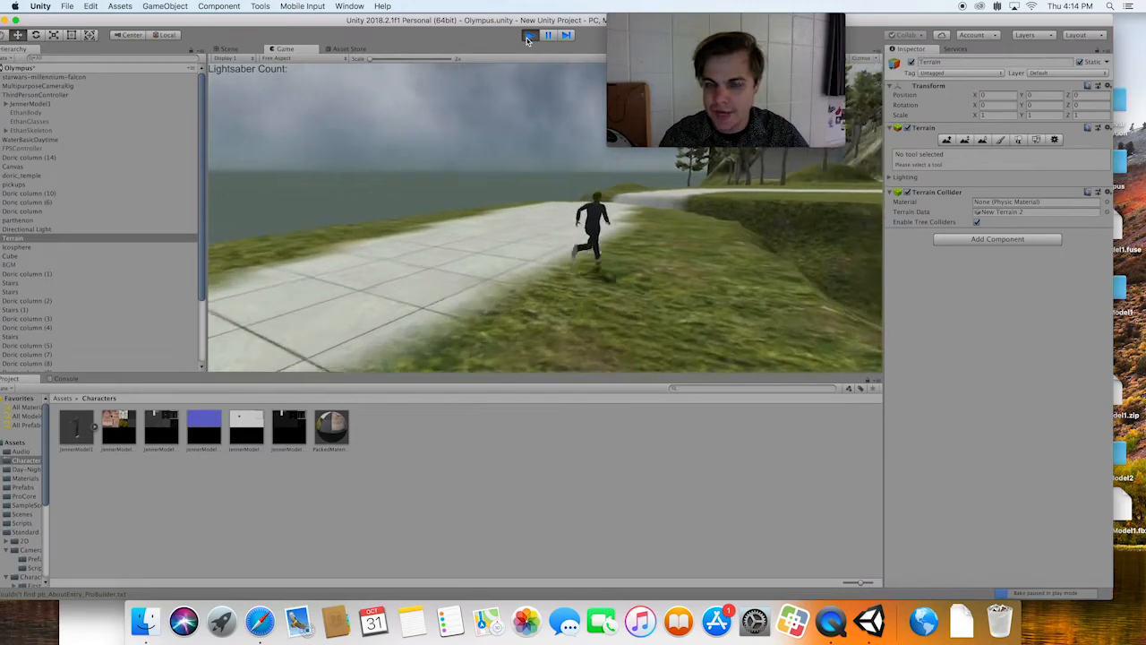
key("w")
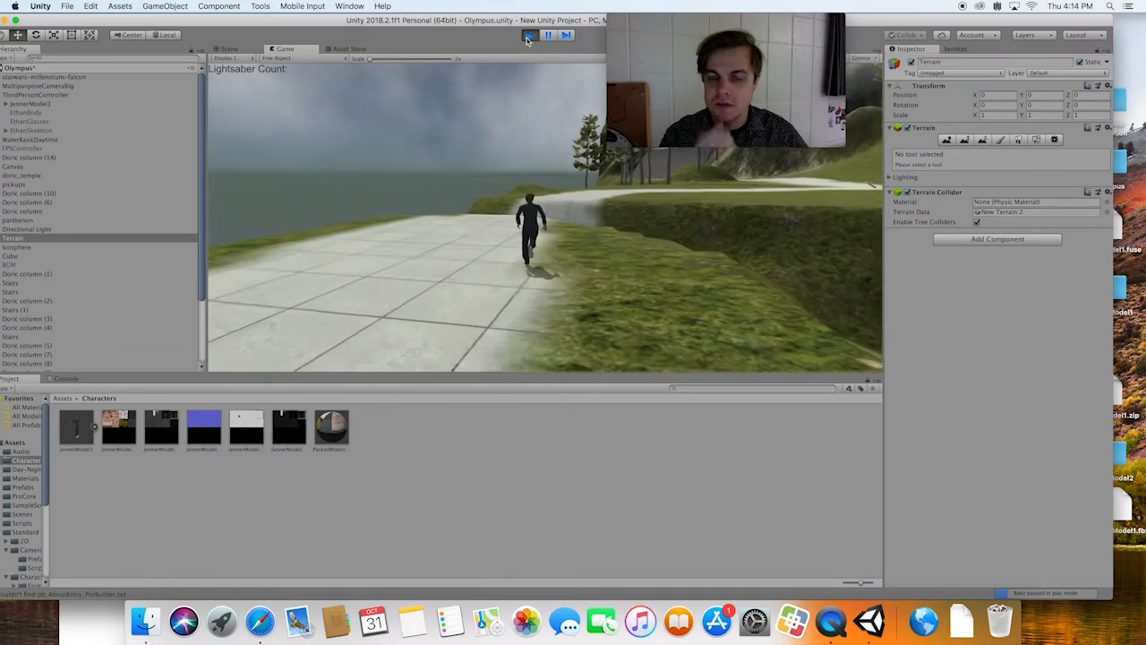
key("w")
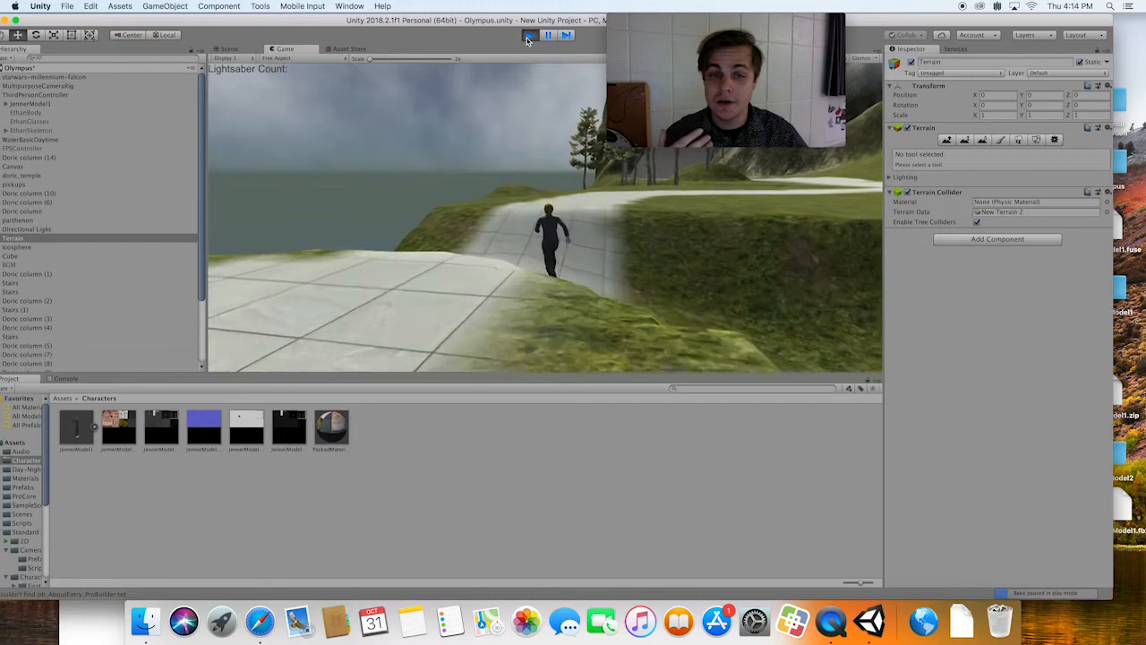
key("w")
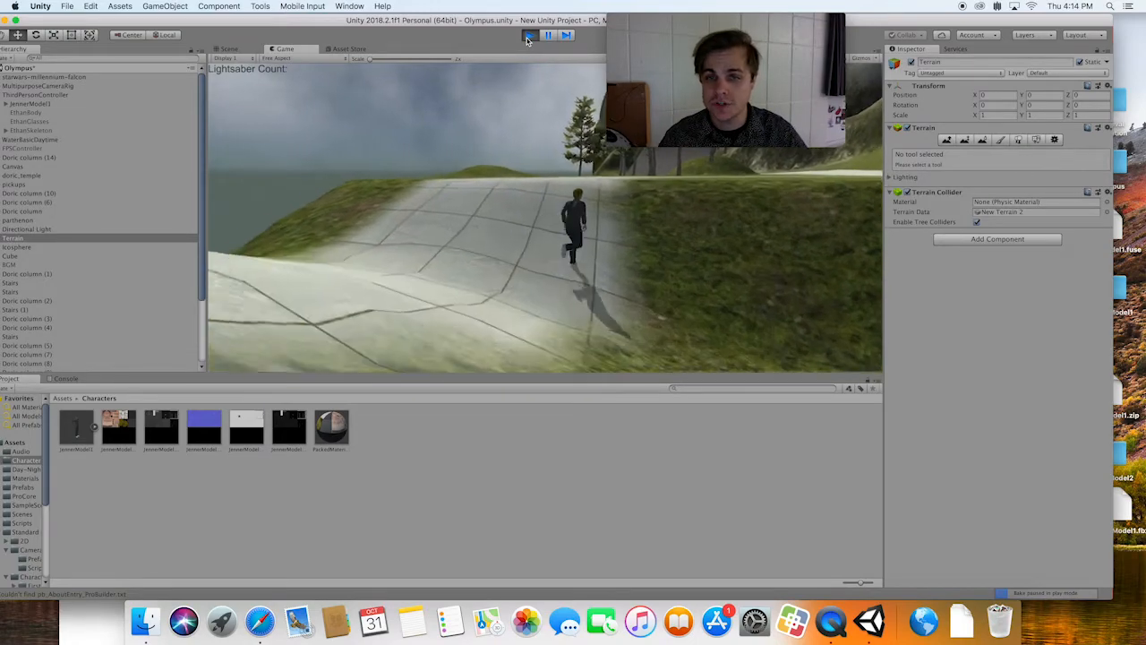
key("w")
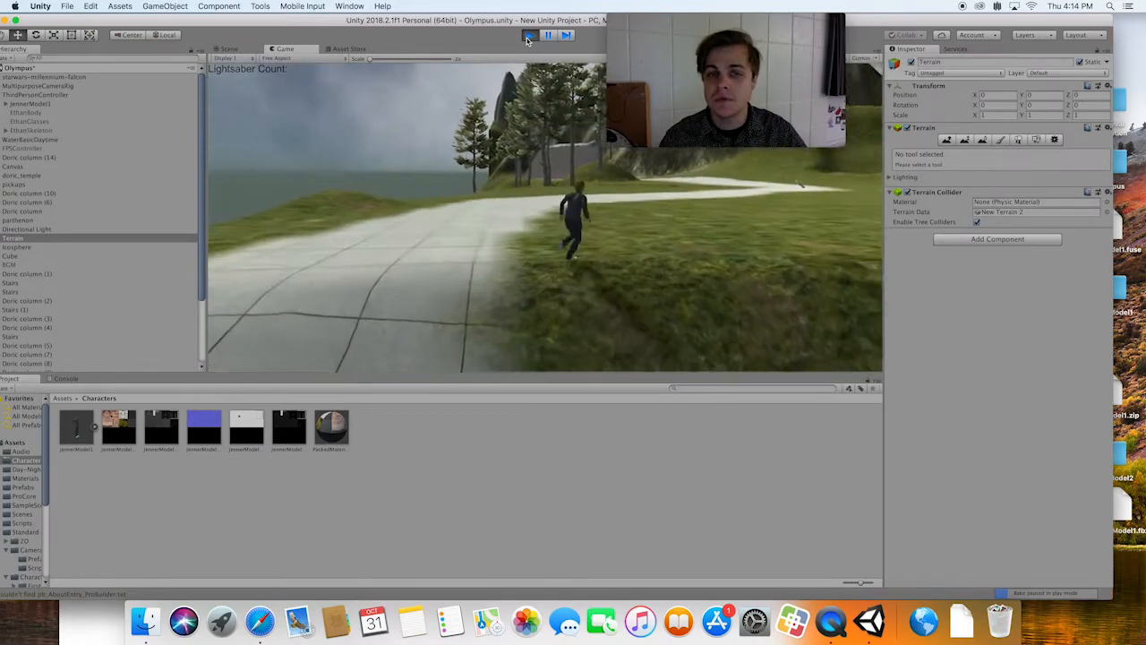
key("w")
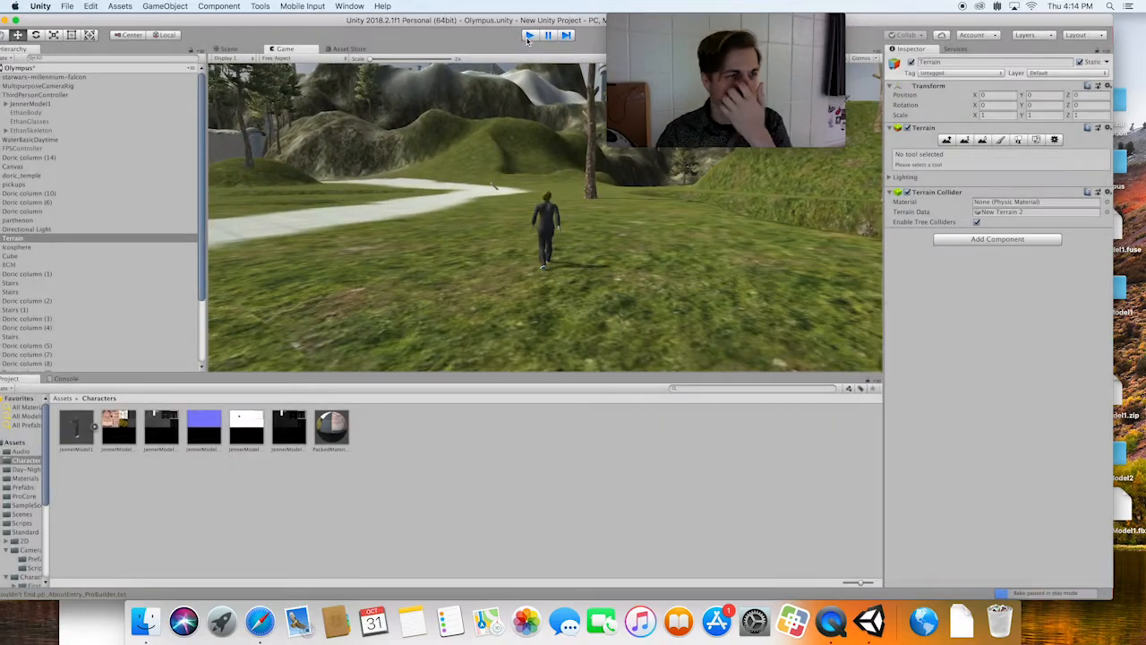
left_click(529, 36)
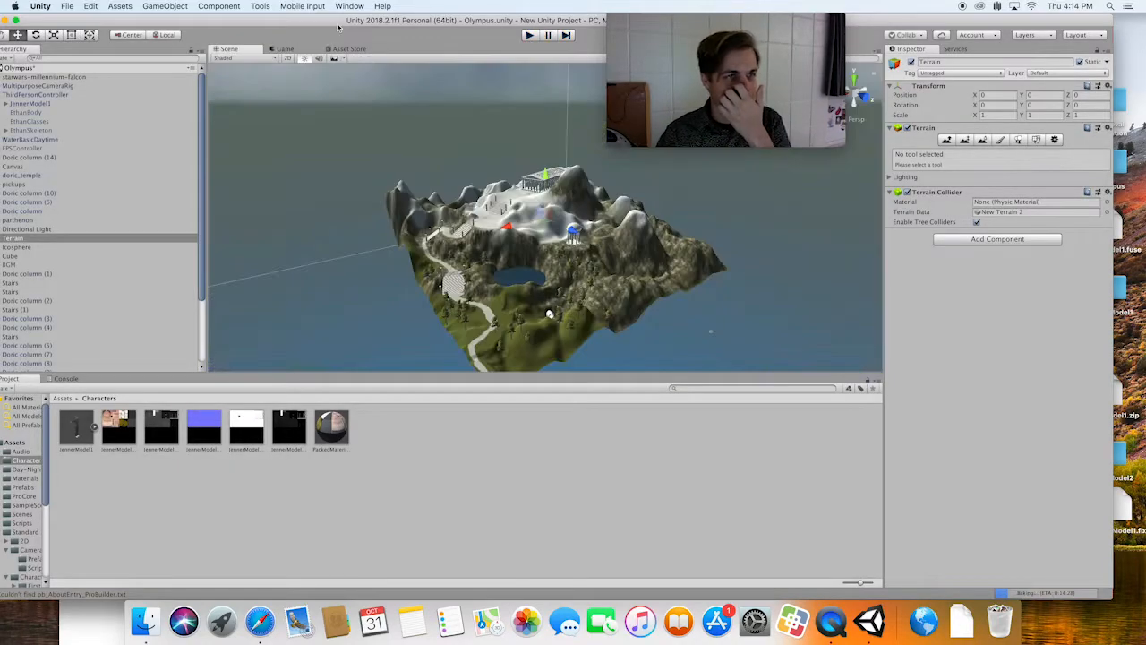
Create a new 3D project named "3d World Demo October 2019".
left_click(68, 6)
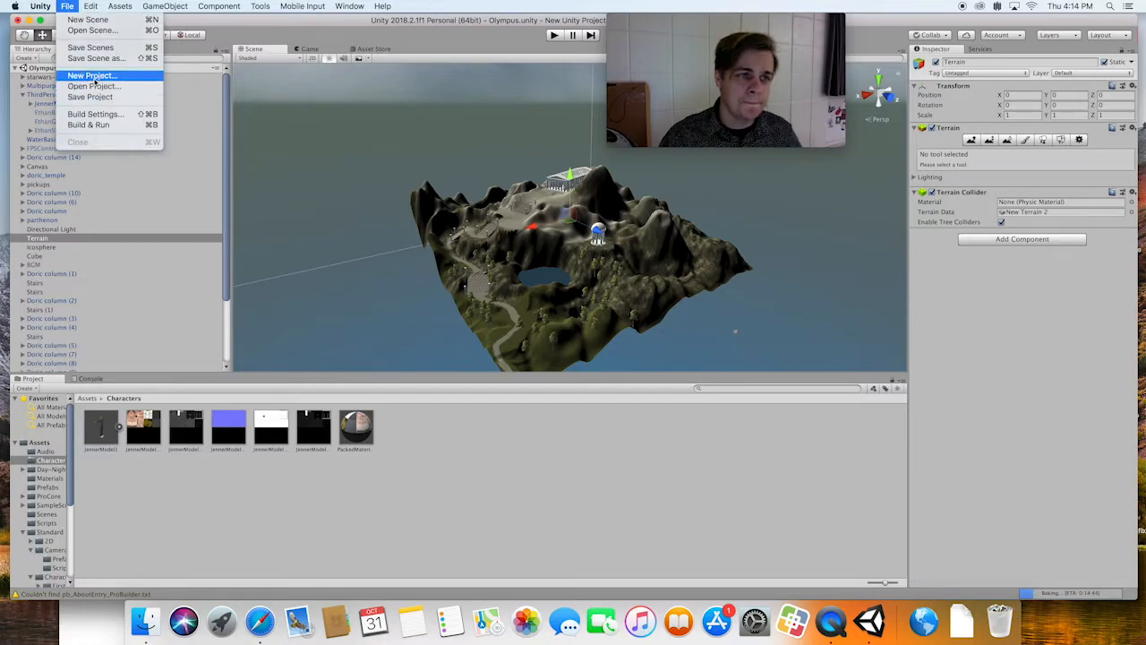
left_click(92, 77)
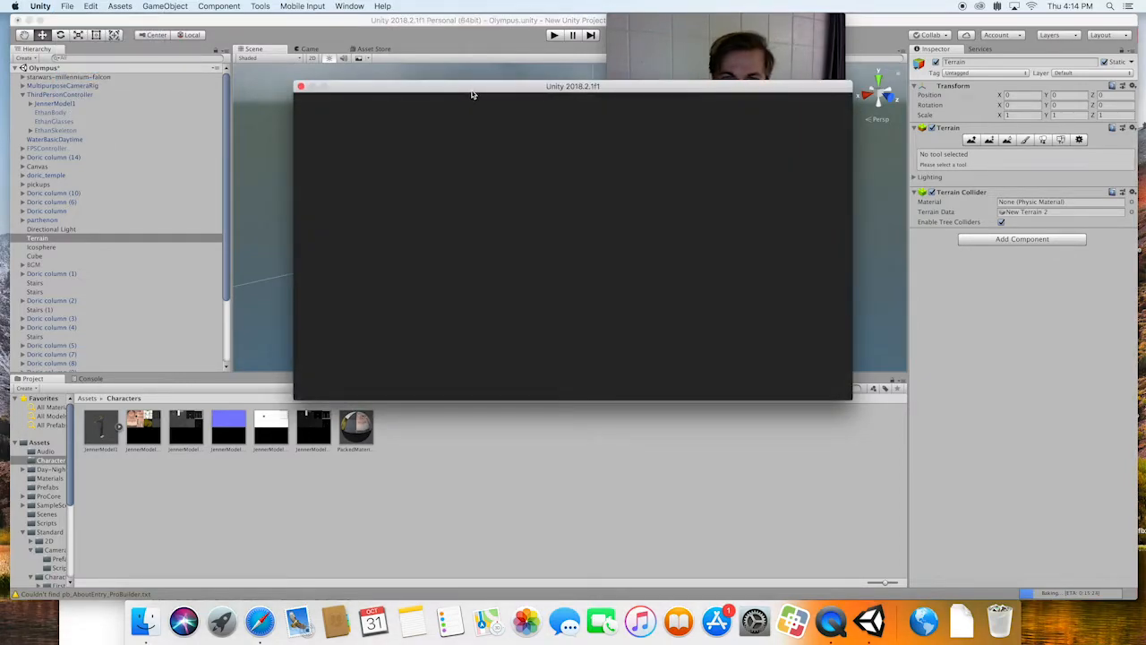
left_click_drag(472, 94, 360, 179)
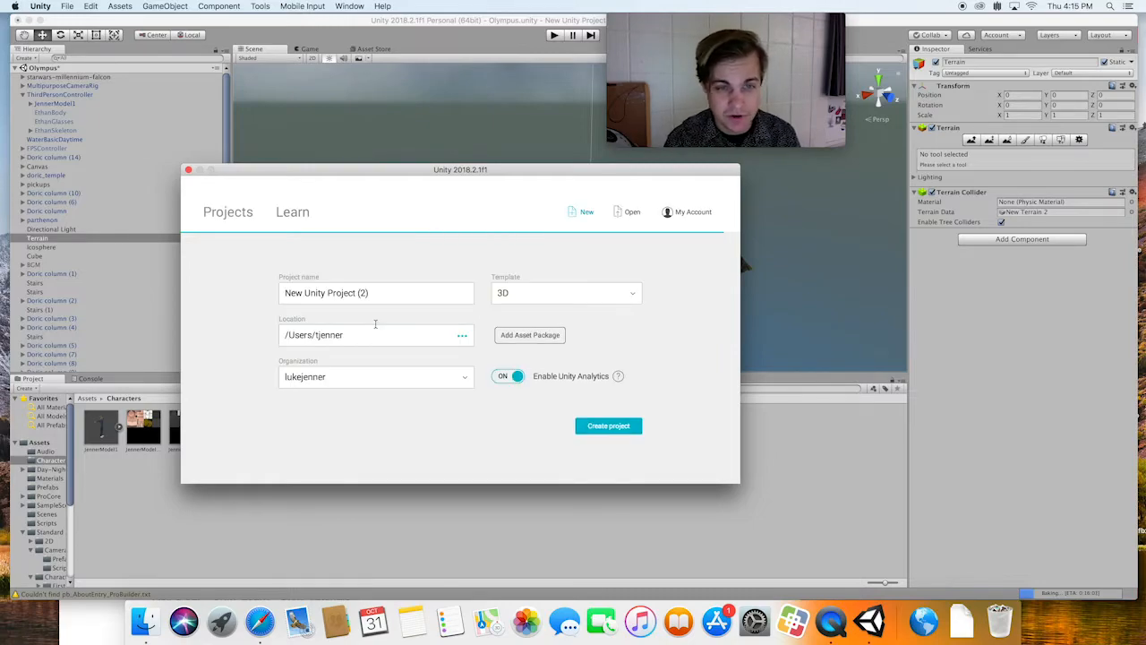
left_click(324, 285)
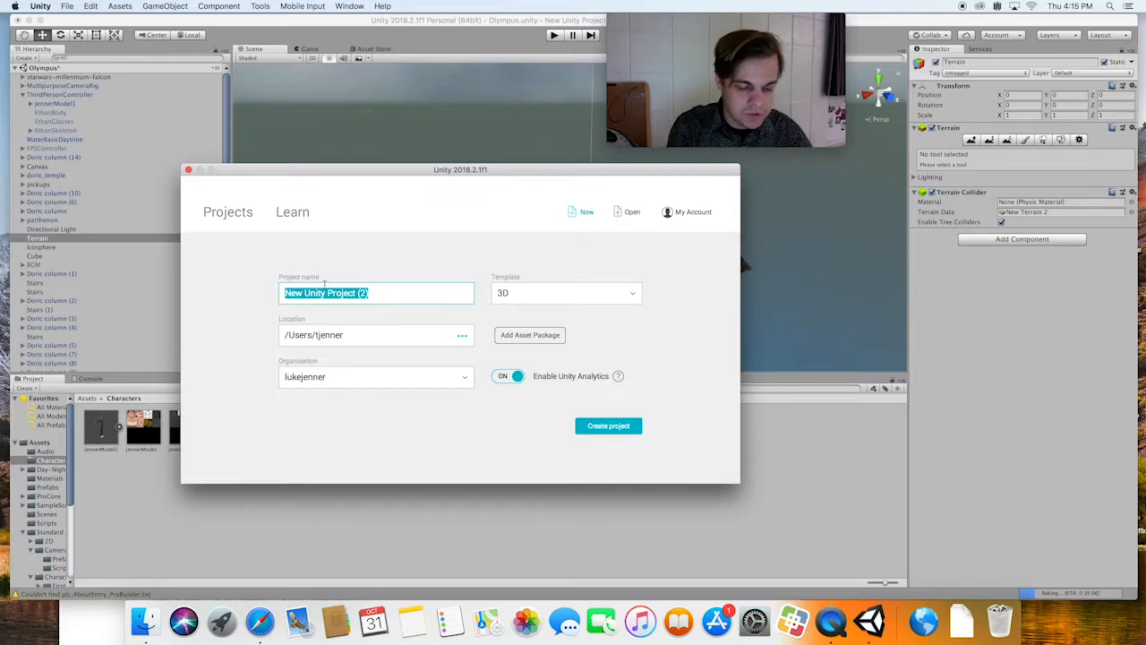
type("3d")
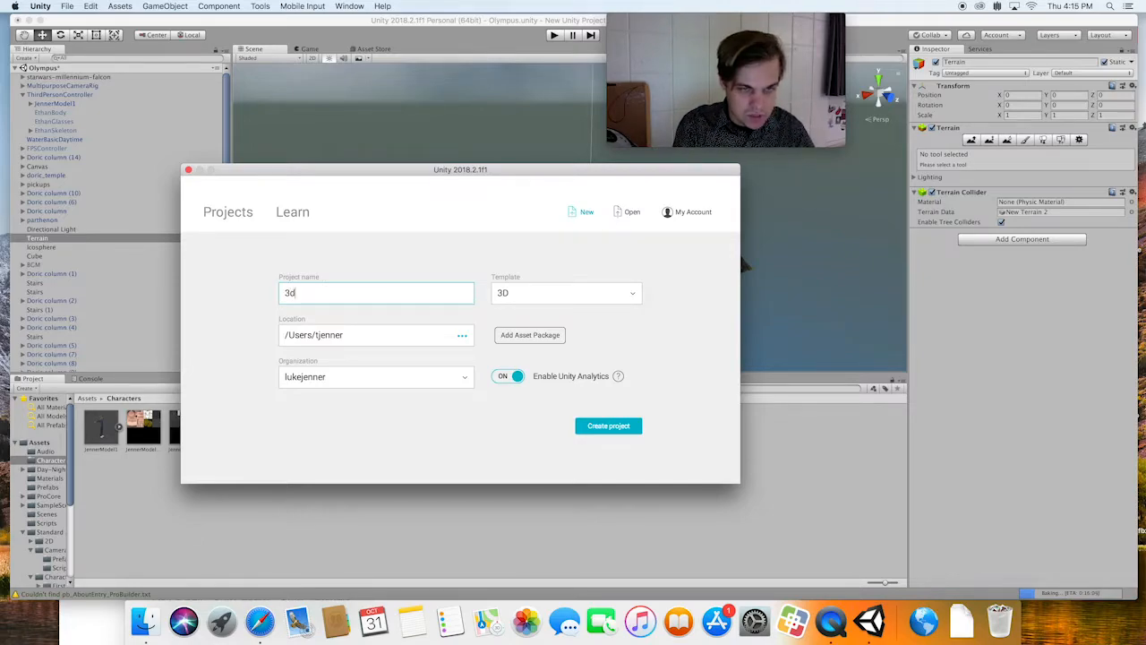
type(" World Demo")
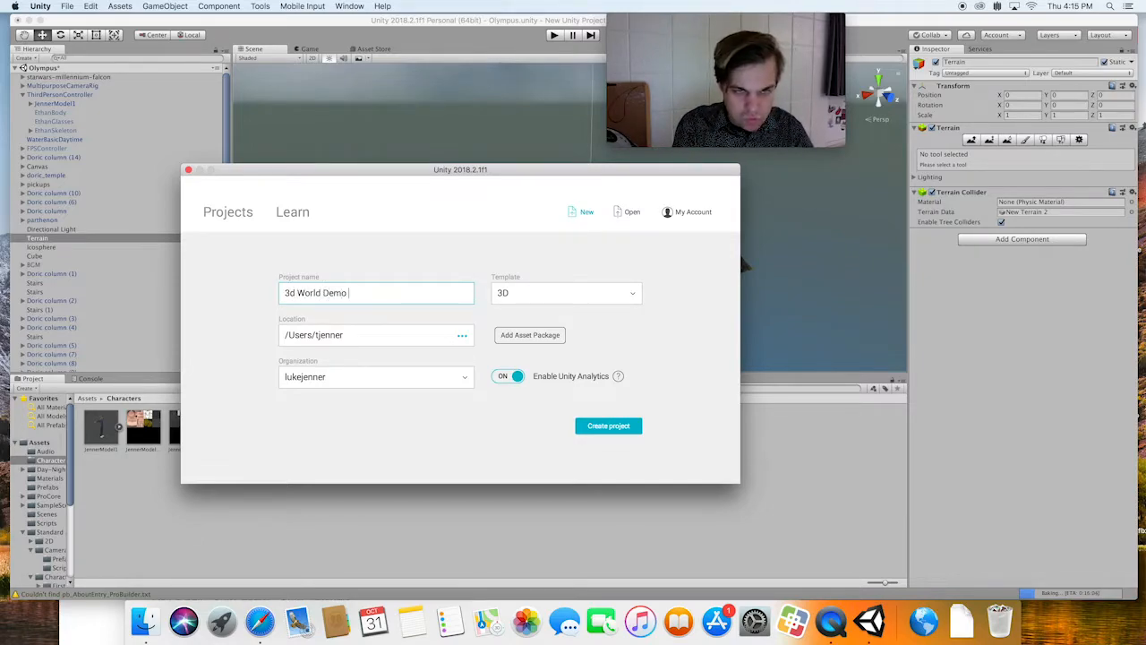
type(" October 2019")
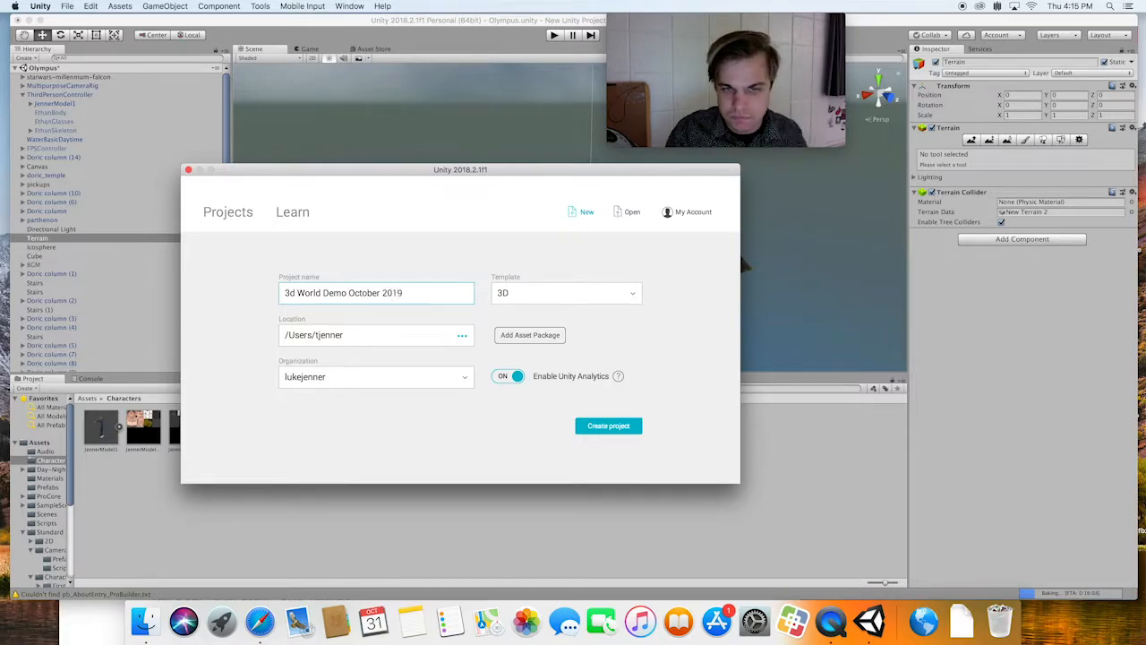
left_click(606, 424)
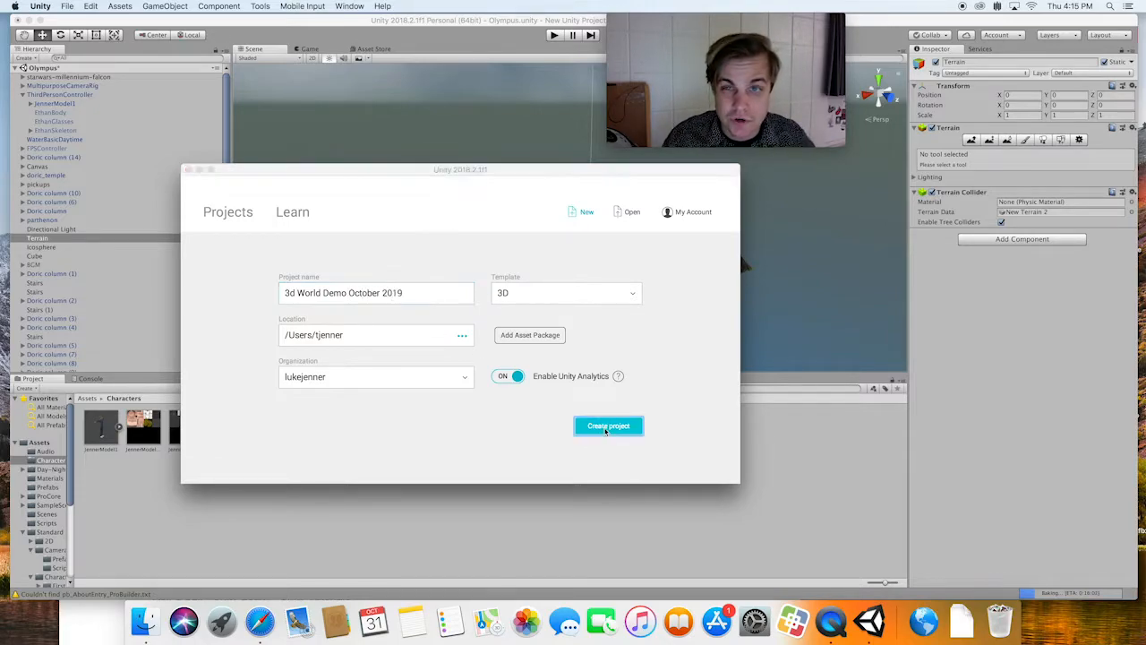
left_click(309, 278)
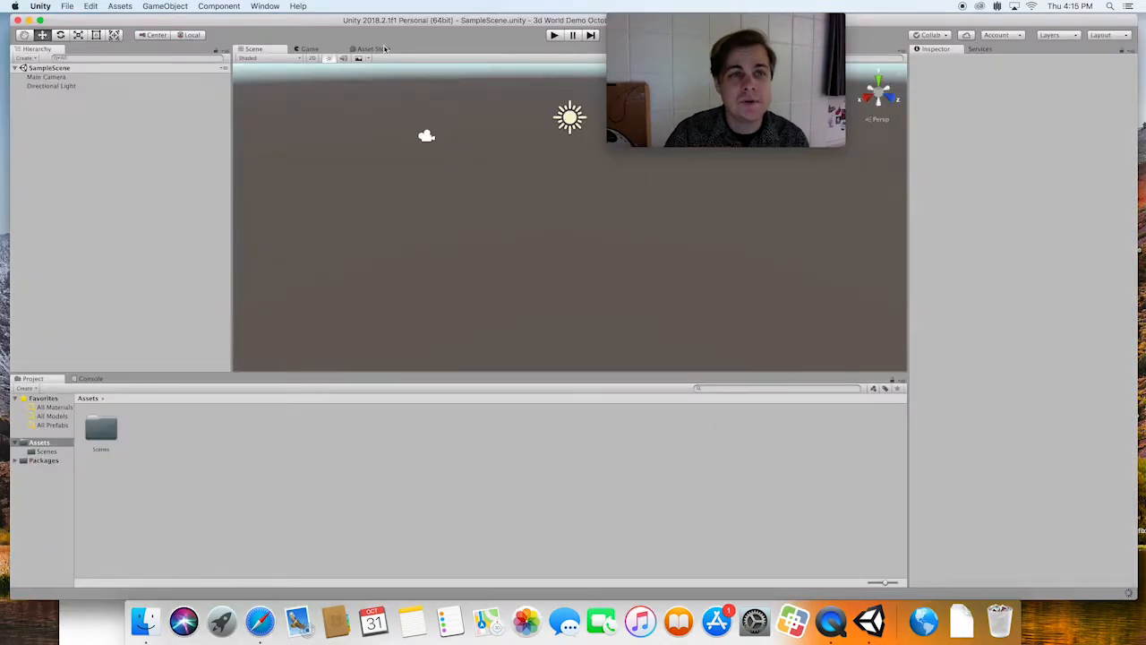
Search the Asset Store for "standard assets".
left_click(376, 49)
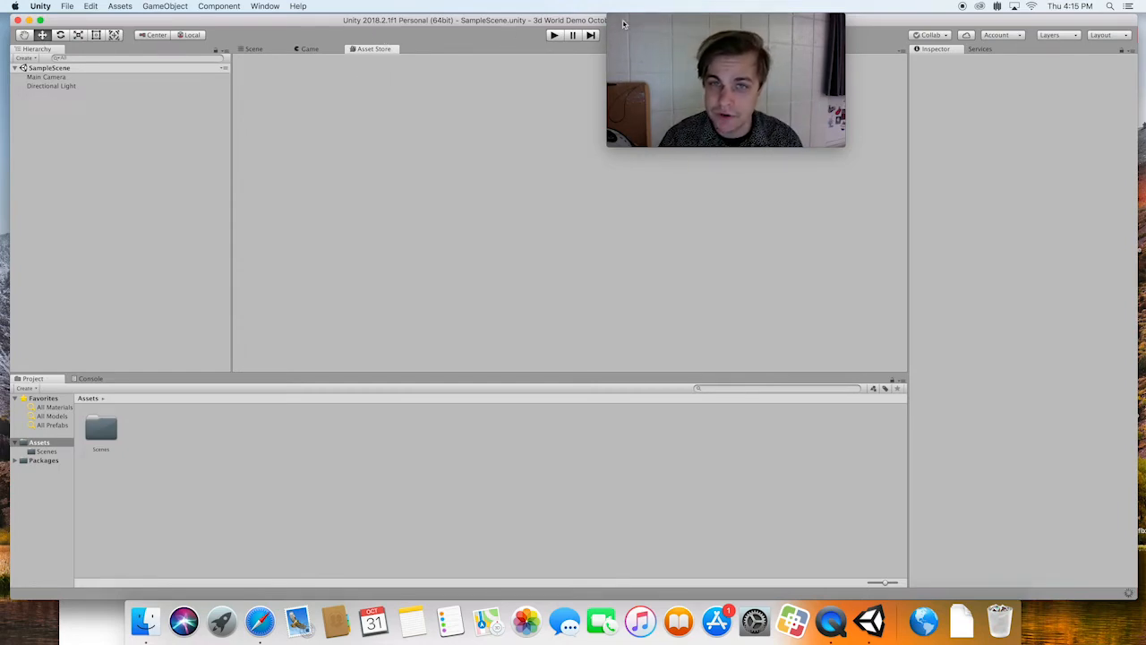
left_click_drag(624, 24, 918, 4)
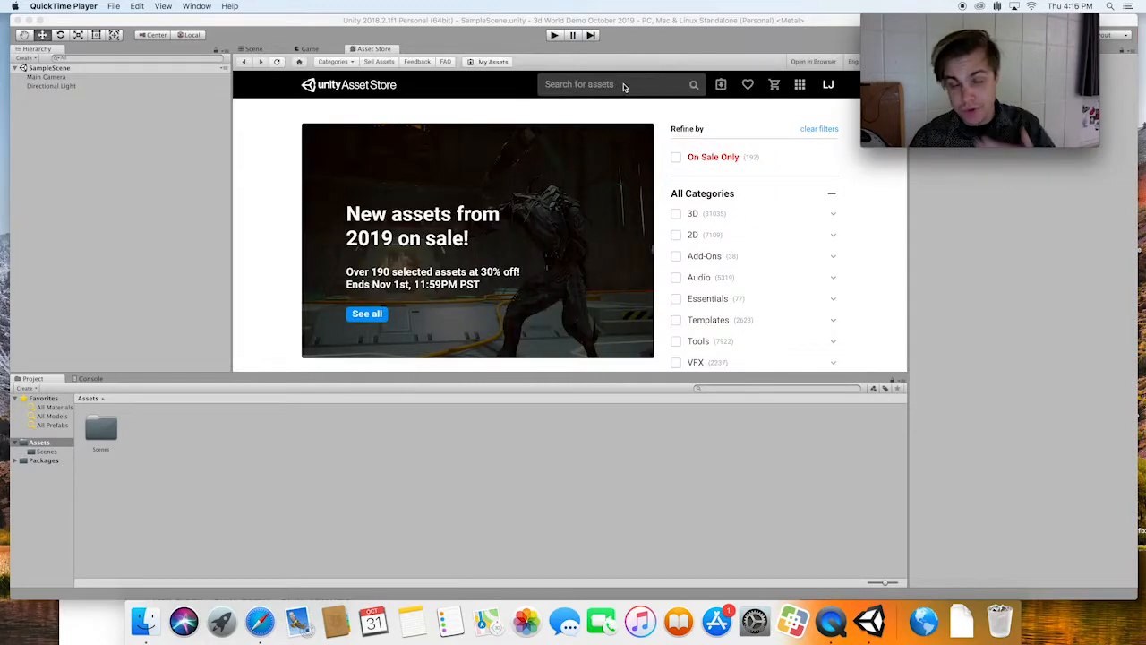
left_click(610, 93)
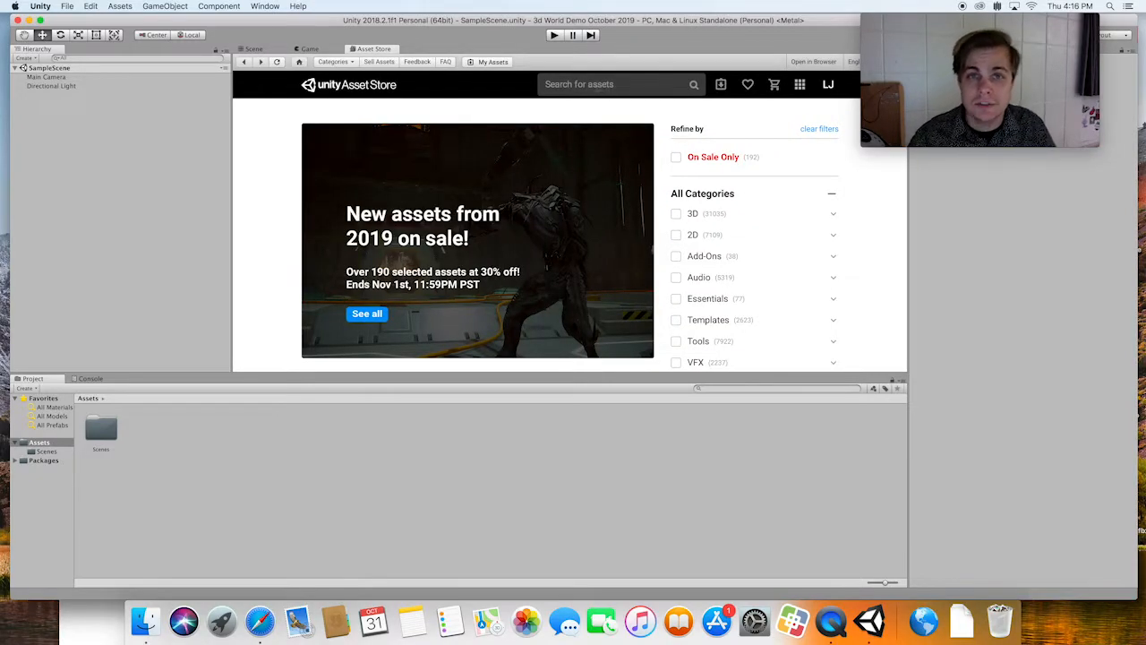
left_click(597, 85)
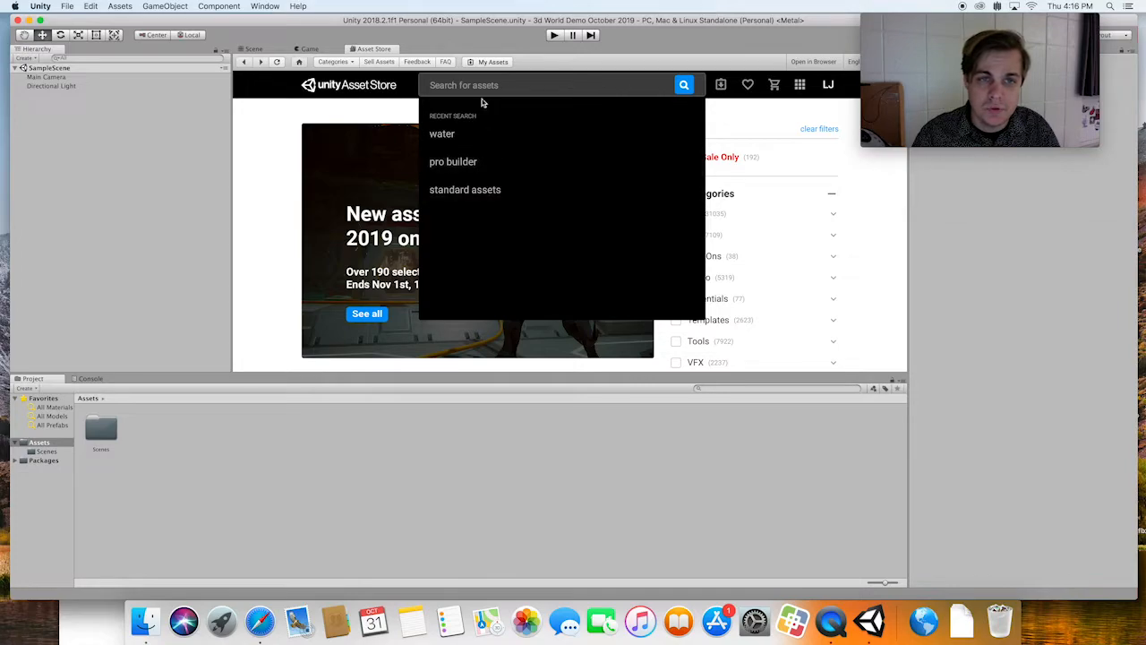
type("standard")
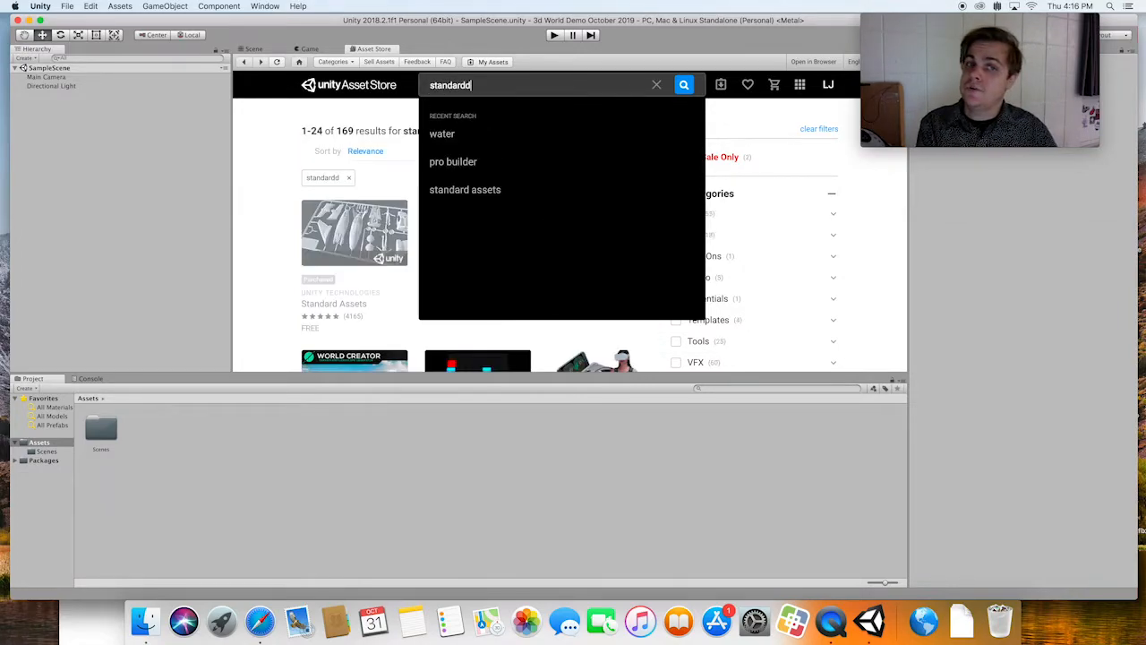
type(" assets")
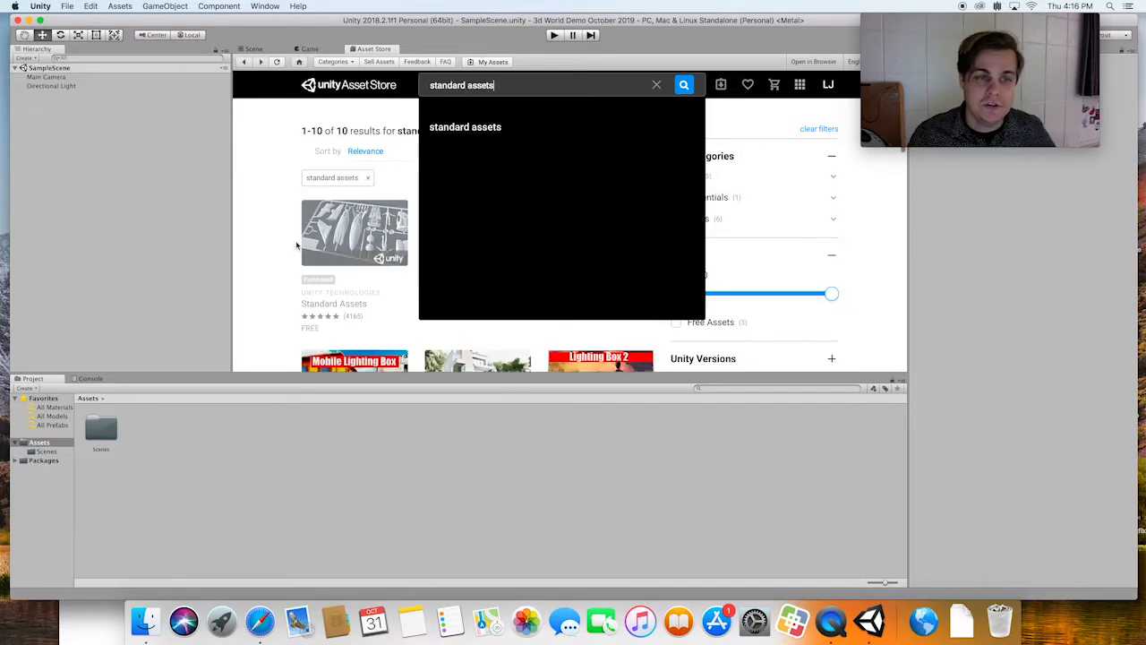
Import the complete free Standard Assets package from Unity Technologies into the project.
left_click(343, 229)
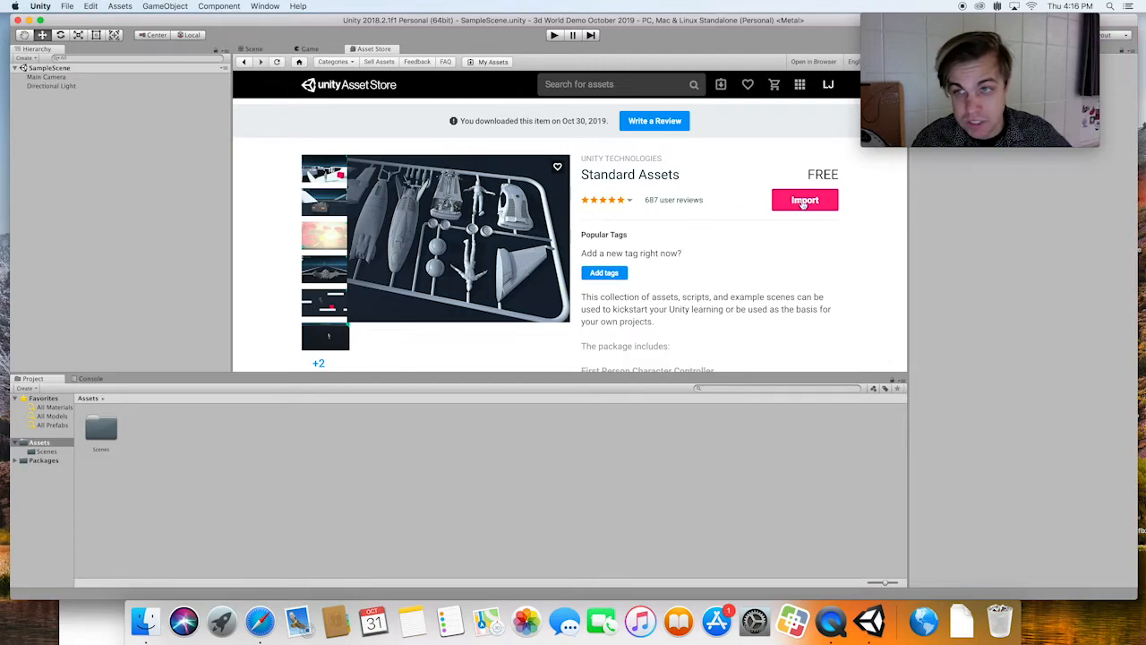
left_click(800, 205)
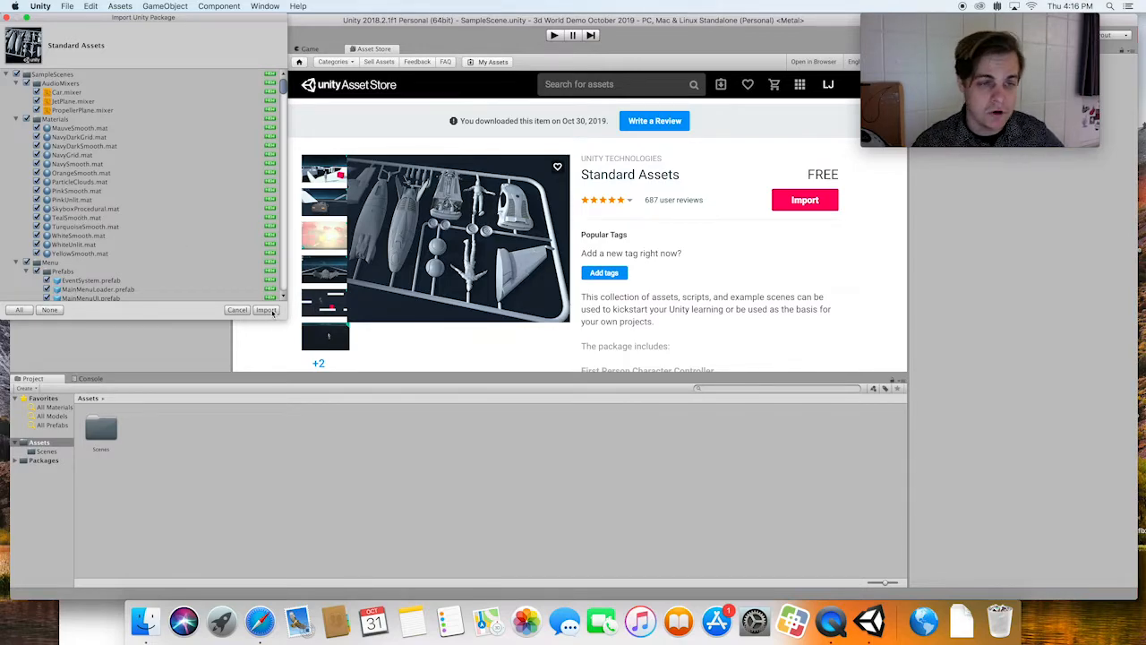
left_click(271, 311)
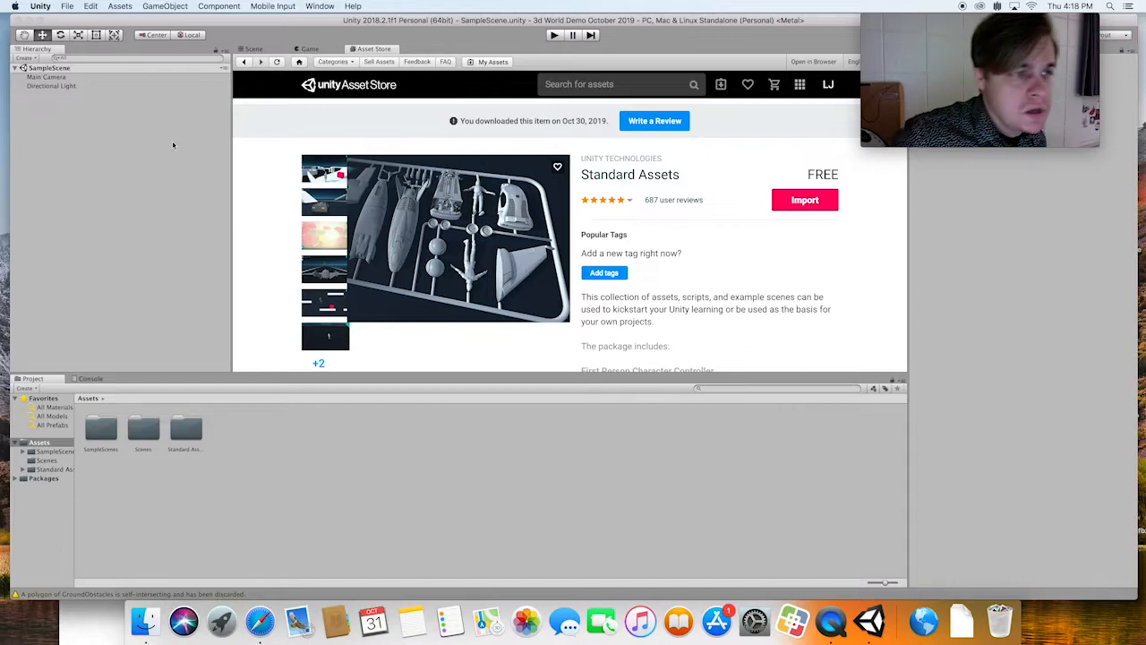
Return to the Scene view and look through the imported Standard Assets folder in the project.
left_click(251, 49)
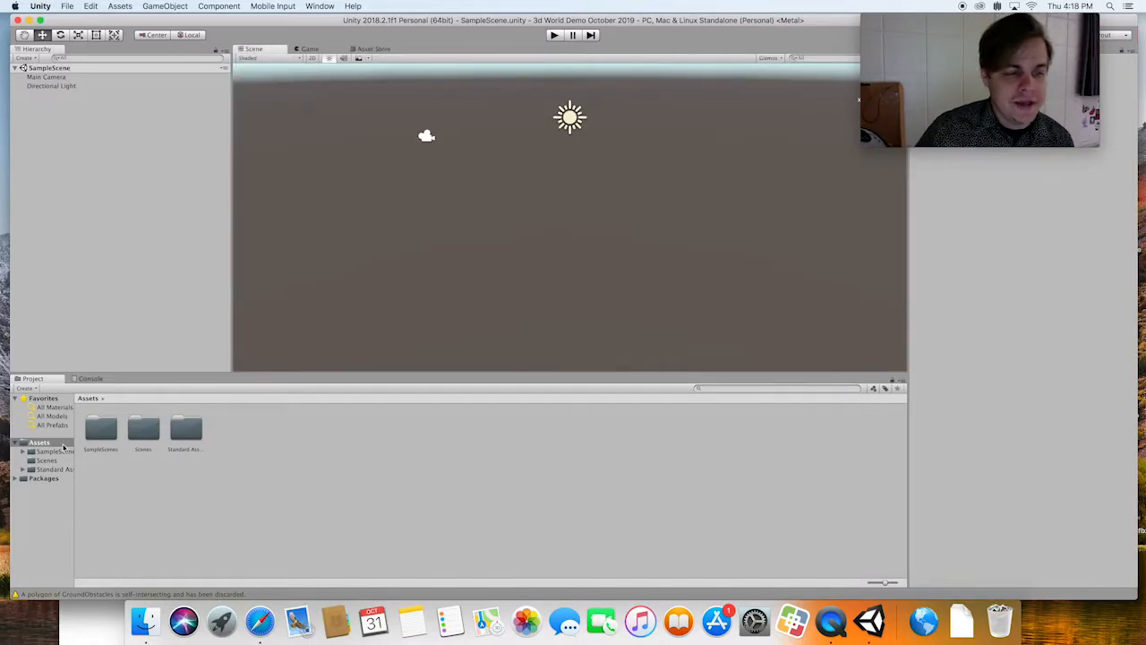
double_click(184, 431)
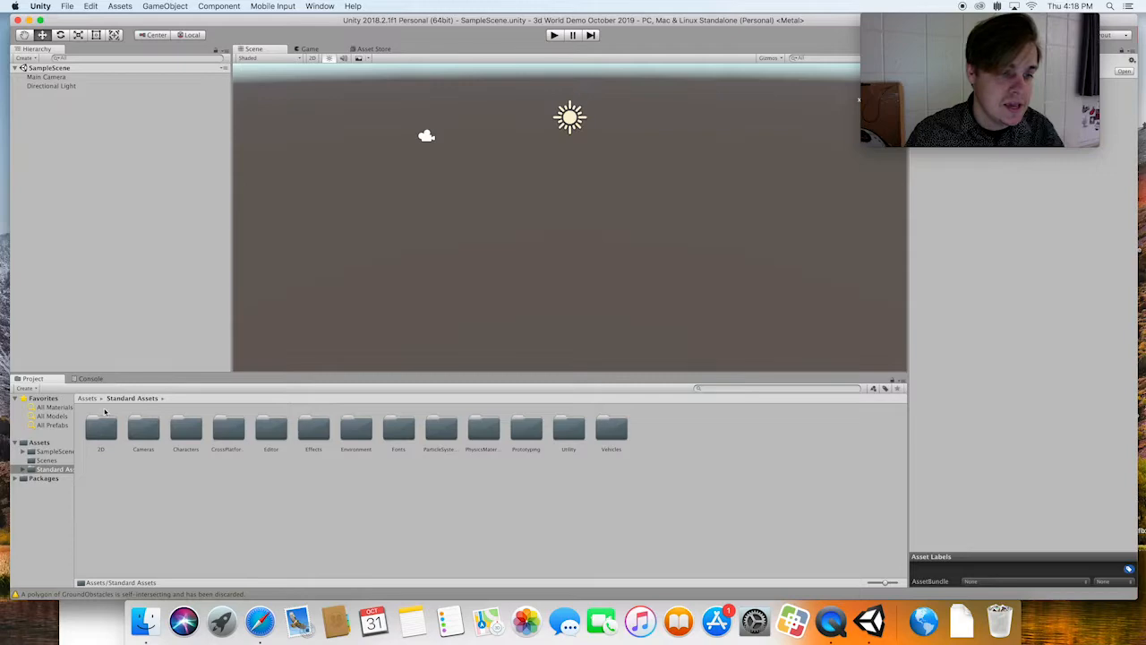
left_click(88, 399)
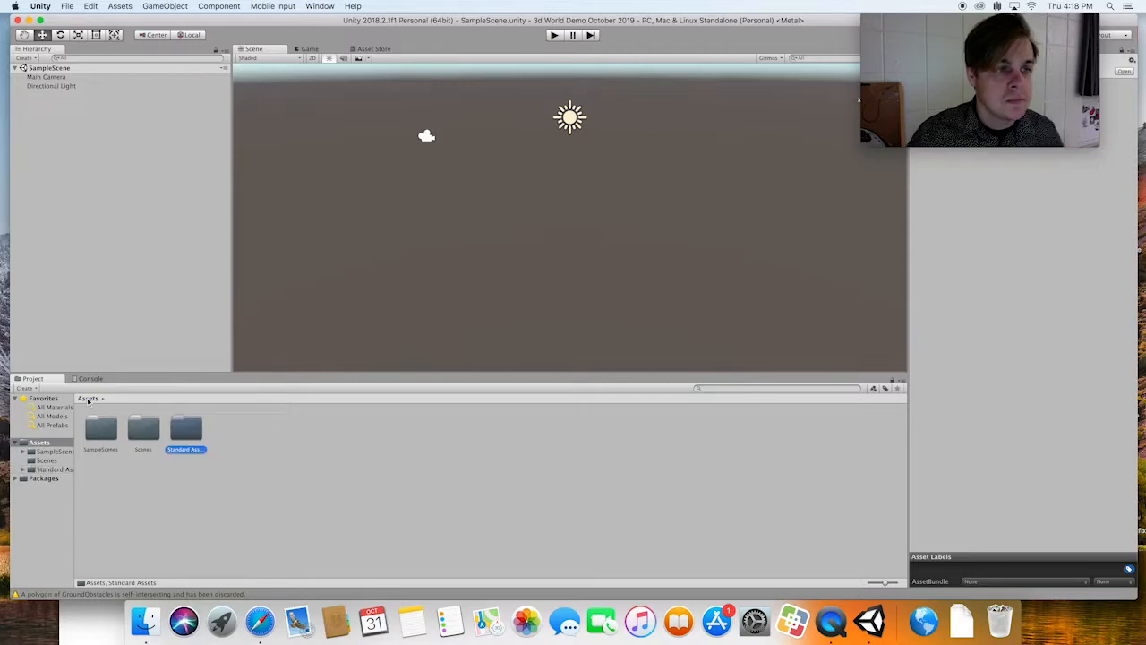
Add a 3D Terrain object to SampleScene and frame it in the Scene view.
right_click(70, 136)
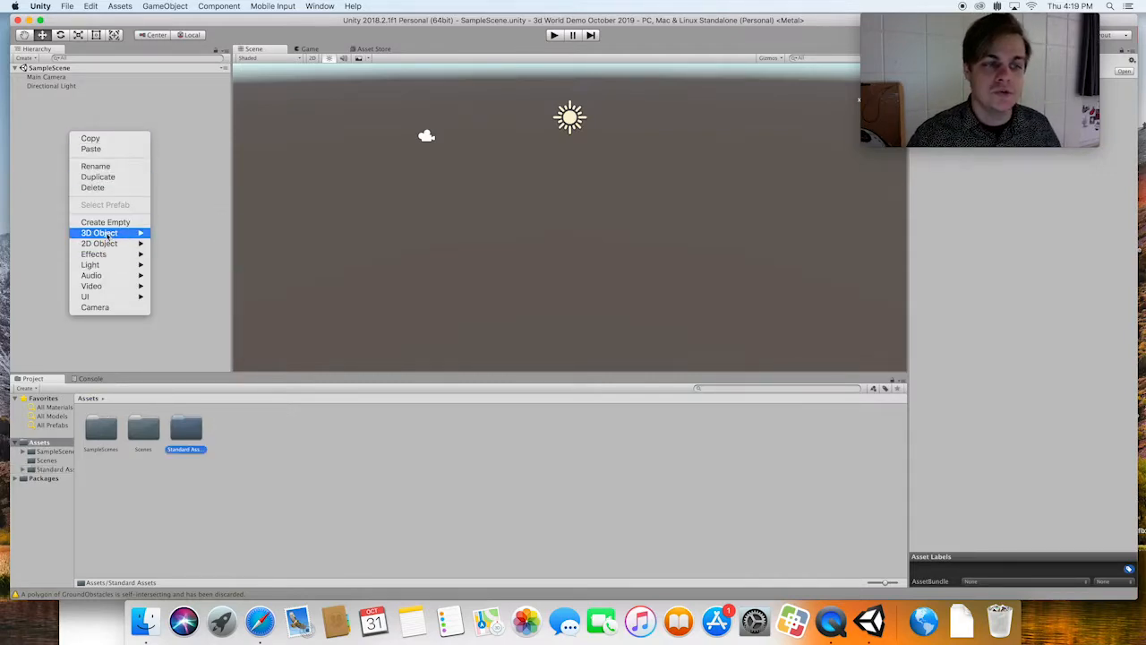
mouse_move(107, 236)
left_click(174, 317)
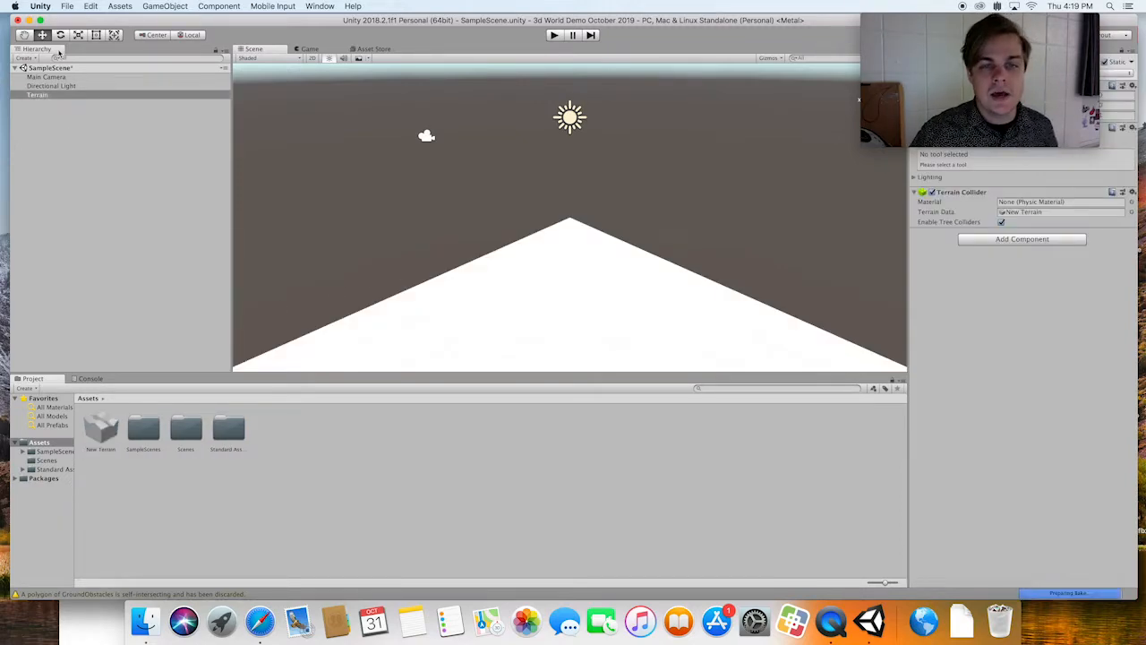
double_click(37, 94)
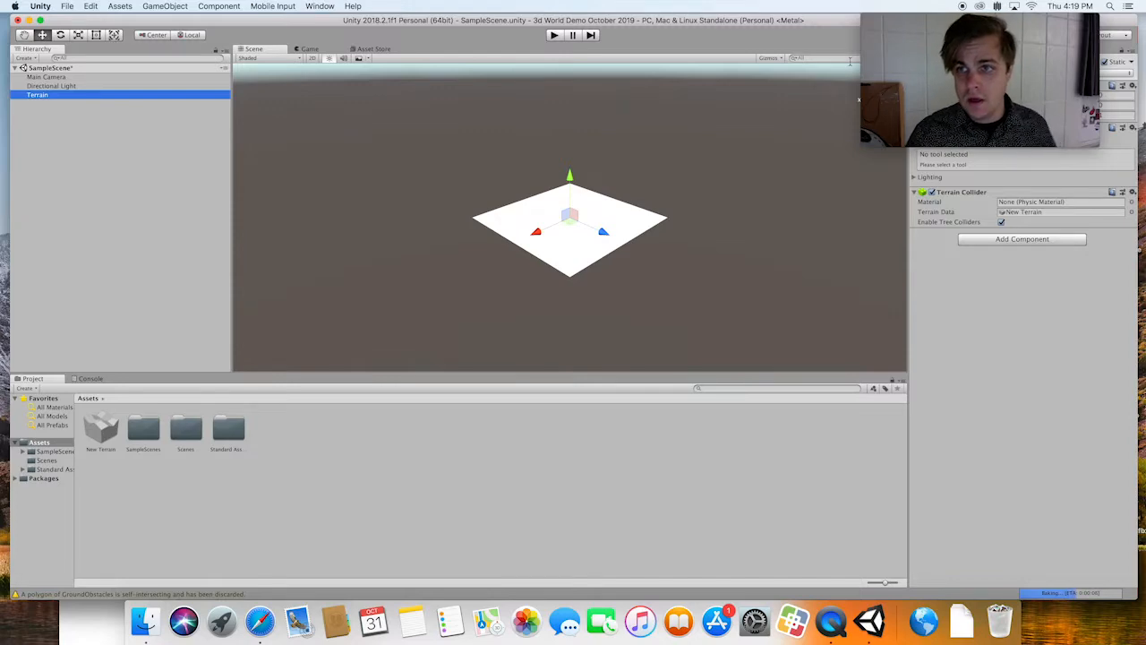
Raise two large hills on the flat terrain with the Raise/Lower Terrain tool, using a soft round brush of size 100 and opacity 59.
left_click_drag(932, 20, 313, 21)
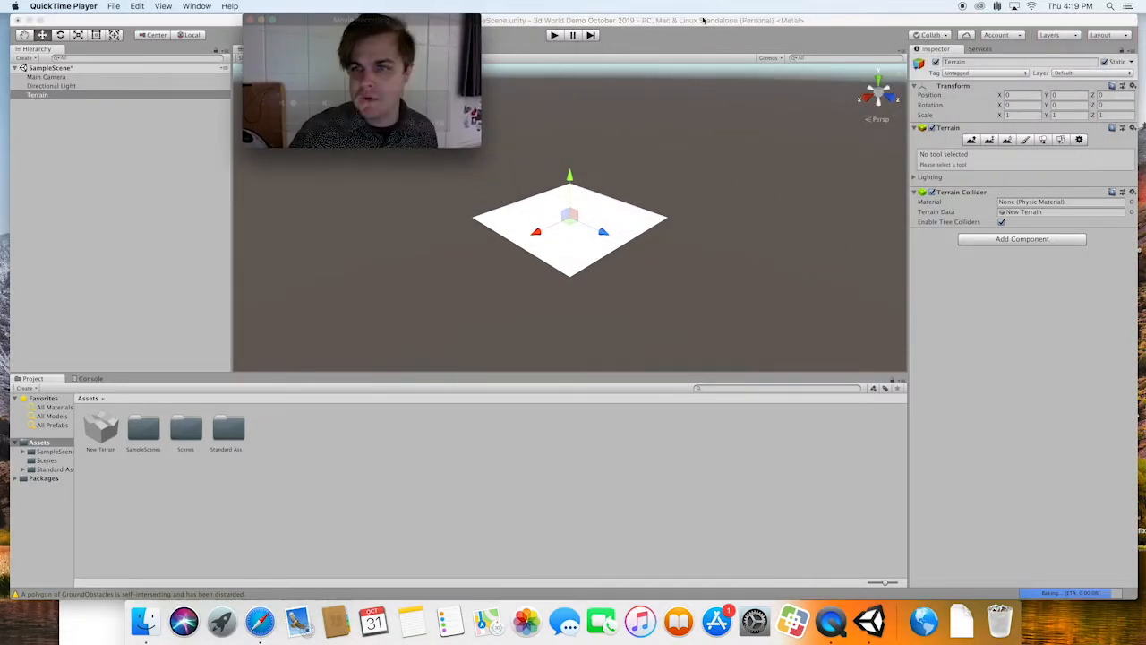
scroll(660, 204, "up", 5)
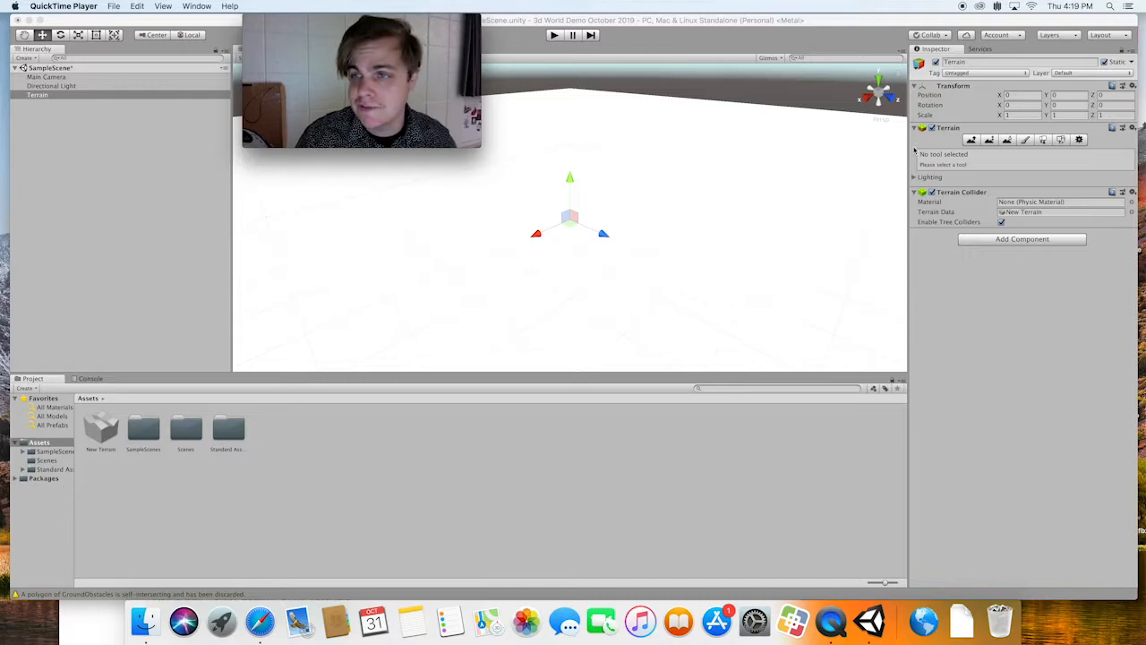
left_click(972, 141)
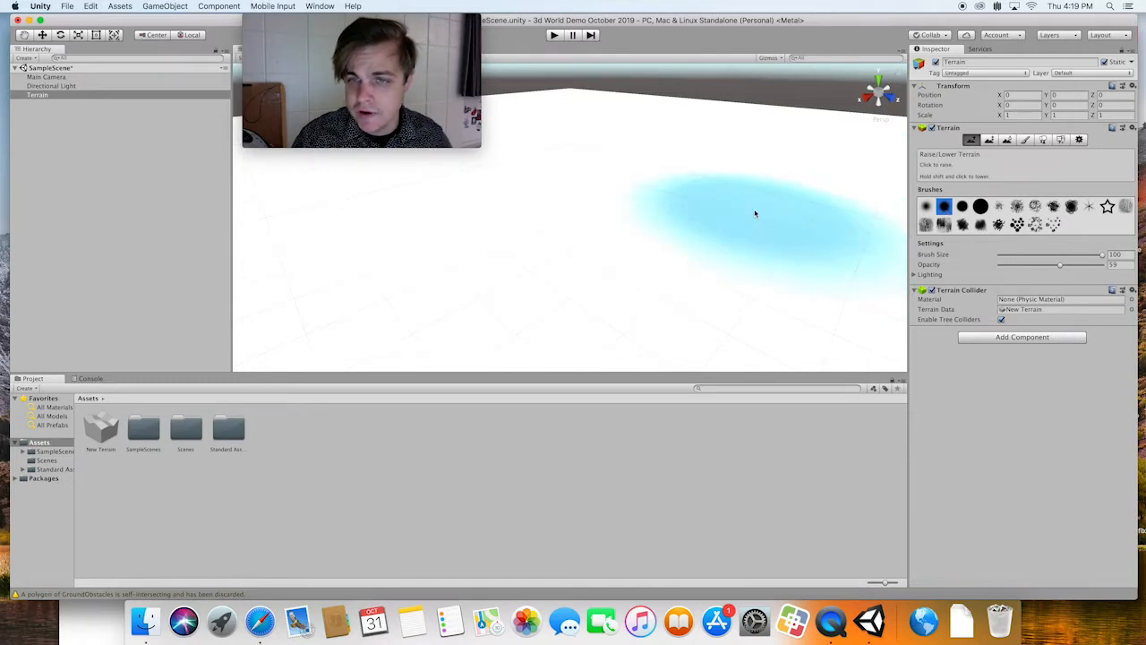
mouse_move(744, 200)
left_mouse_down()
mouse_move(724, 207)
mouse_move(755, 224)
mouse_move(720, 253)
left_mouse_up()
scroll(723, 208, "down", 5)
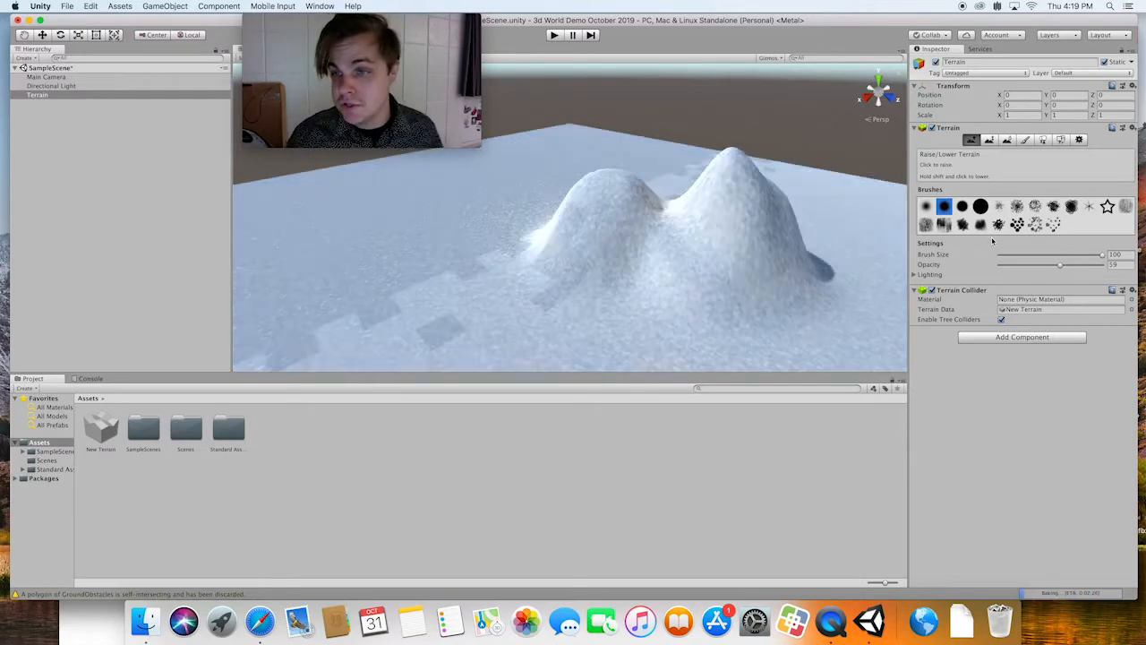
Raise a cluster of bumps beside the hills with a scattered-dots brush, and texture the tallest hill with it at brush size 28, opacity 26.
left_click(1016, 224)
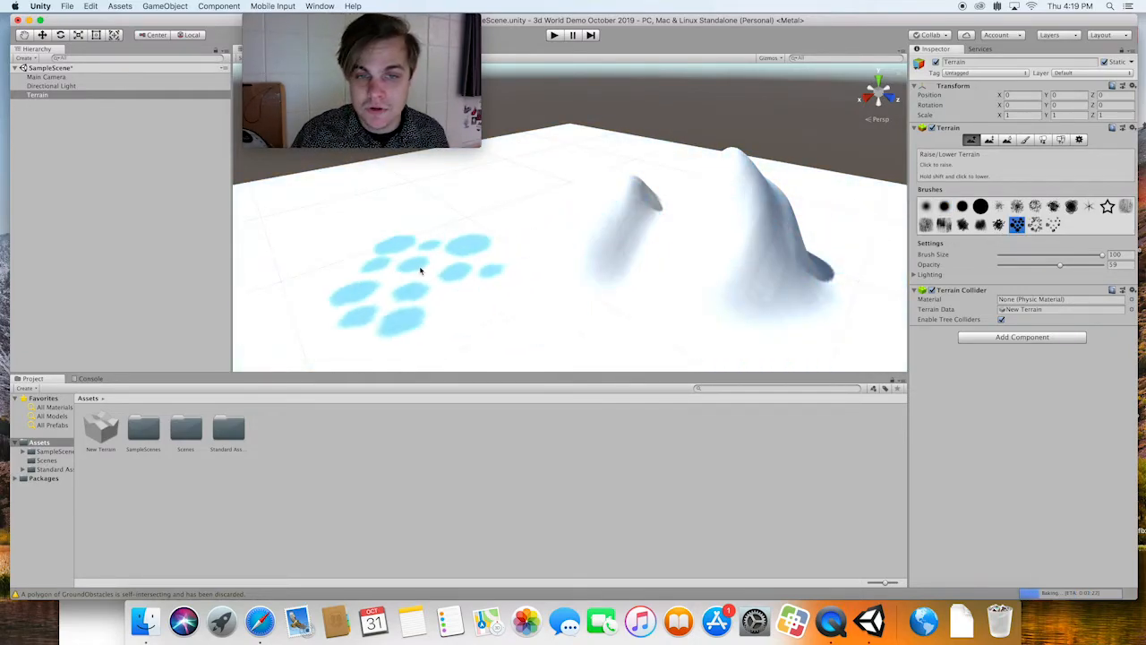
mouse_move(417, 263)
left_mouse_down()
mouse_move(385, 256)
mouse_move(704, 283)
left_mouse_up()
mouse_move(1097, 257)
left_mouse_down()
mouse_move(1028, 255)
mouse_move(1050, 266)
mouse_move(1027, 273)
left_mouse_up()
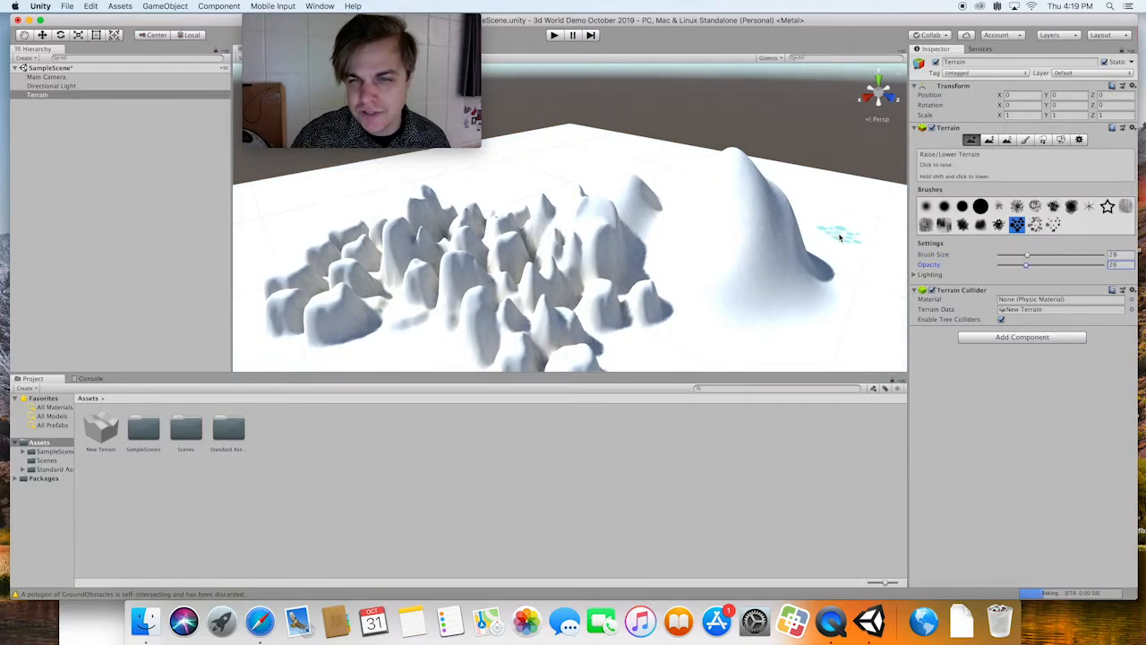
left_click_drag(724, 230, 739, 295)
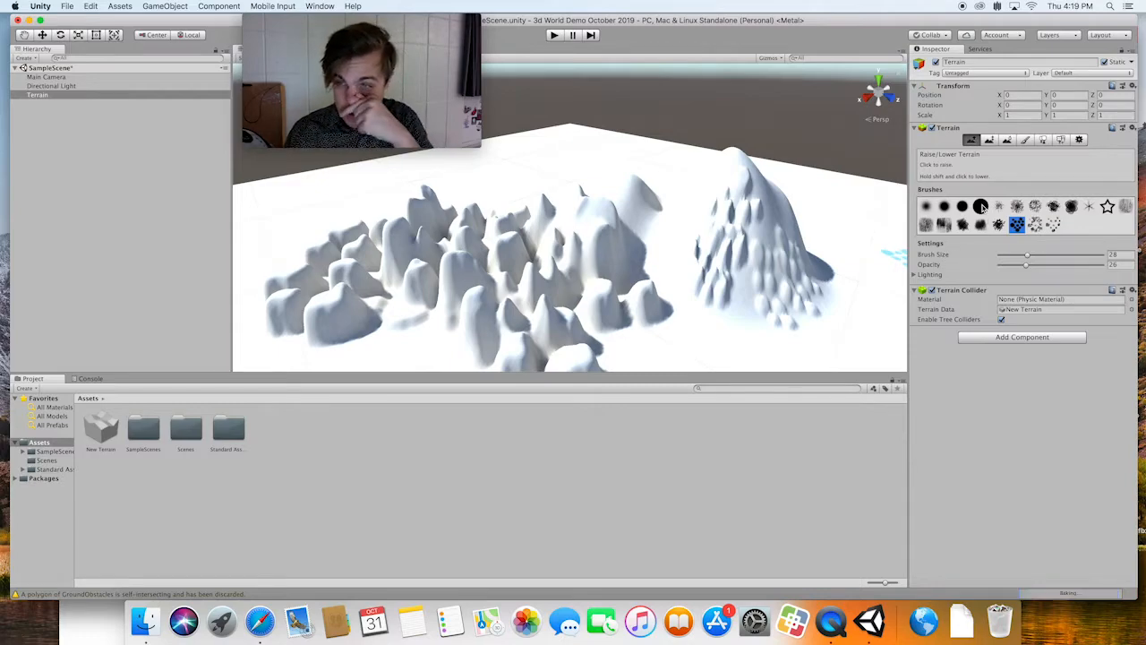
Level a plateau among the hills with Paint Height and the solid round brush, and smooth the rough peaks at brush size 52, opacity 52.
left_click(990, 141)
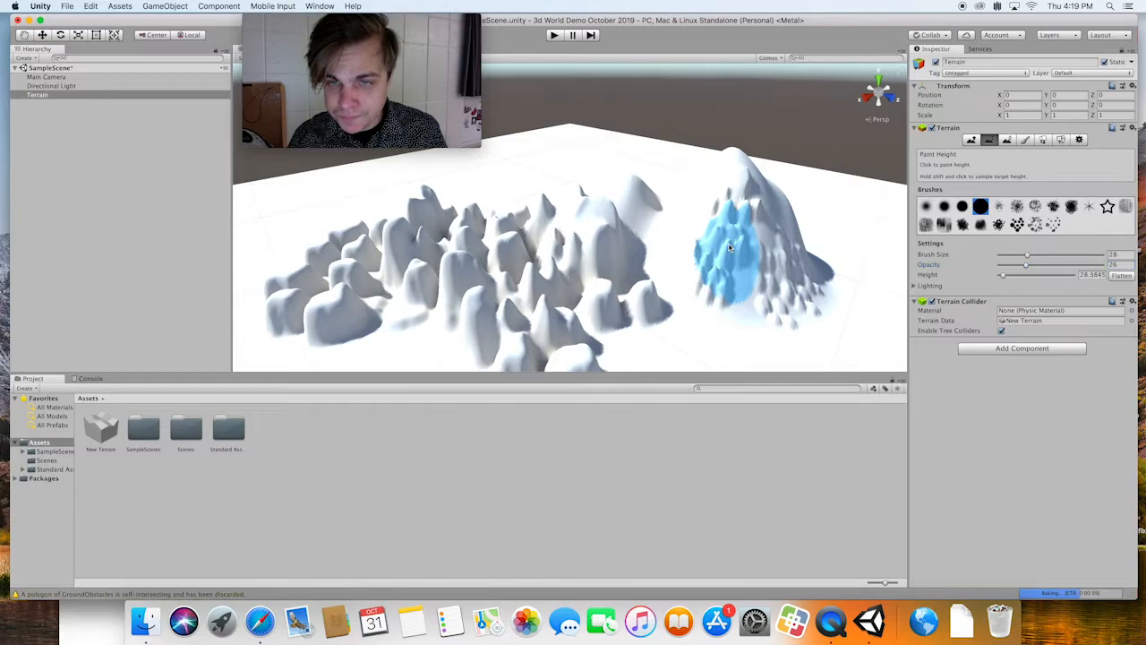
mouse_move(627, 251)
left_mouse_down()
mouse_move(686, 287)
mouse_move(654, 286)
mouse_move(667, 255)
mouse_move(640, 239)
mouse_move(652, 247)
mouse_move(598, 238)
mouse_move(633, 250)
mouse_move(618, 234)
left_mouse_up()
scroll(597, 244, "down", 5)
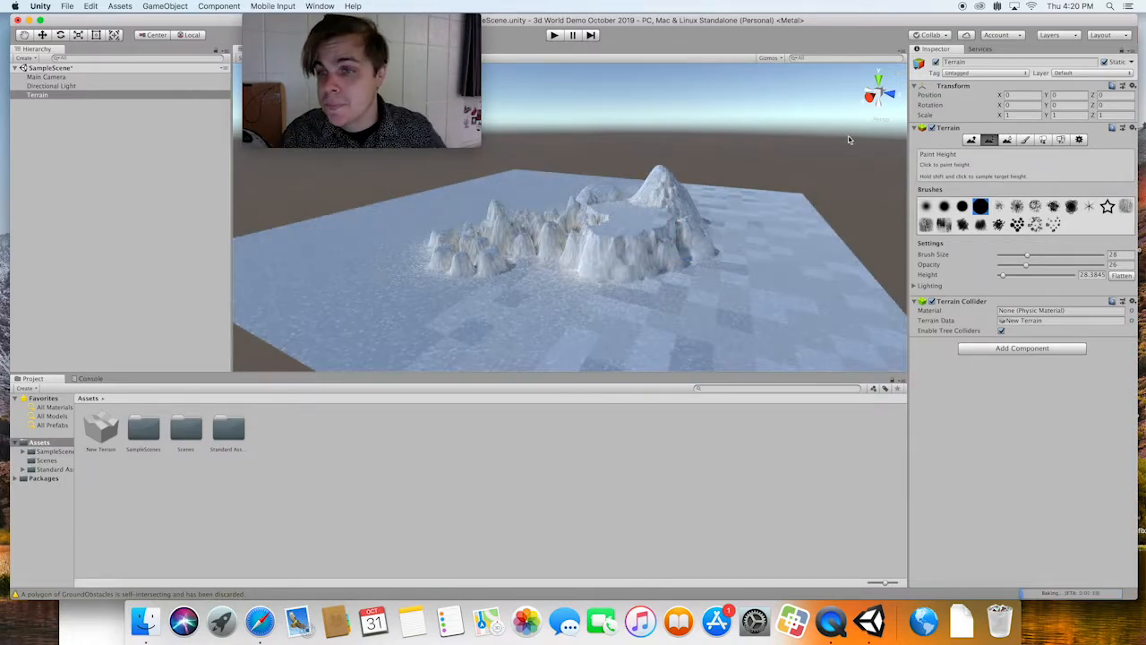
left_click(1007, 141)
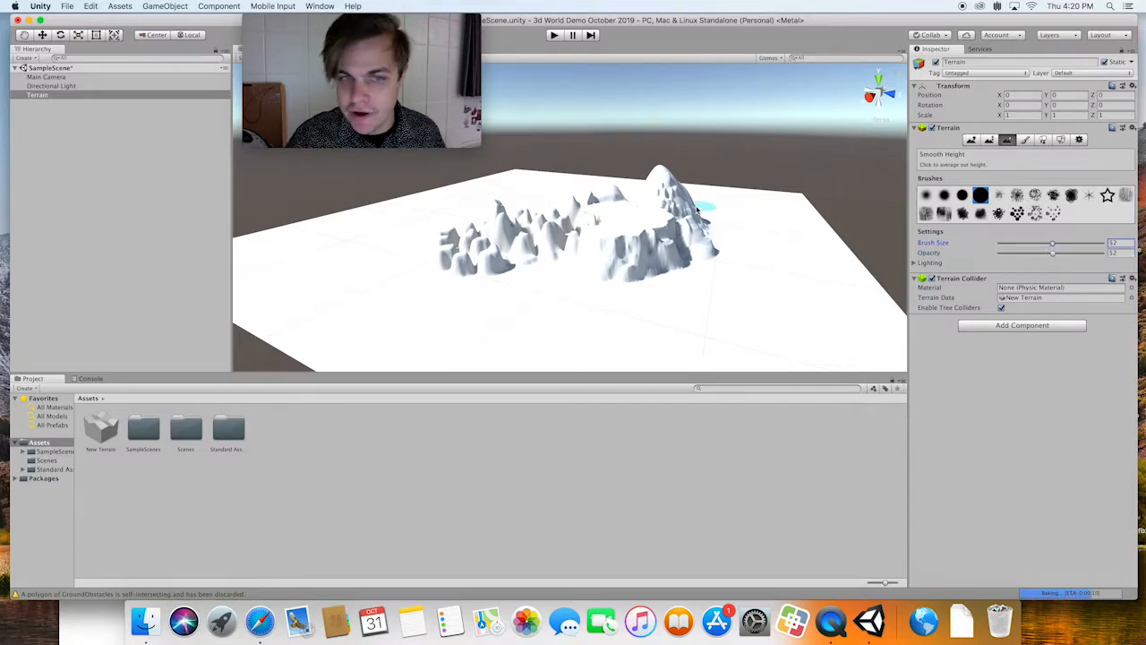
mouse_move(477, 254)
left_mouse_down()
mouse_move(457, 240)
mouse_move(547, 232)
mouse_move(614, 259)
mouse_move(671, 251)
mouse_move(683, 212)
left_mouse_up()
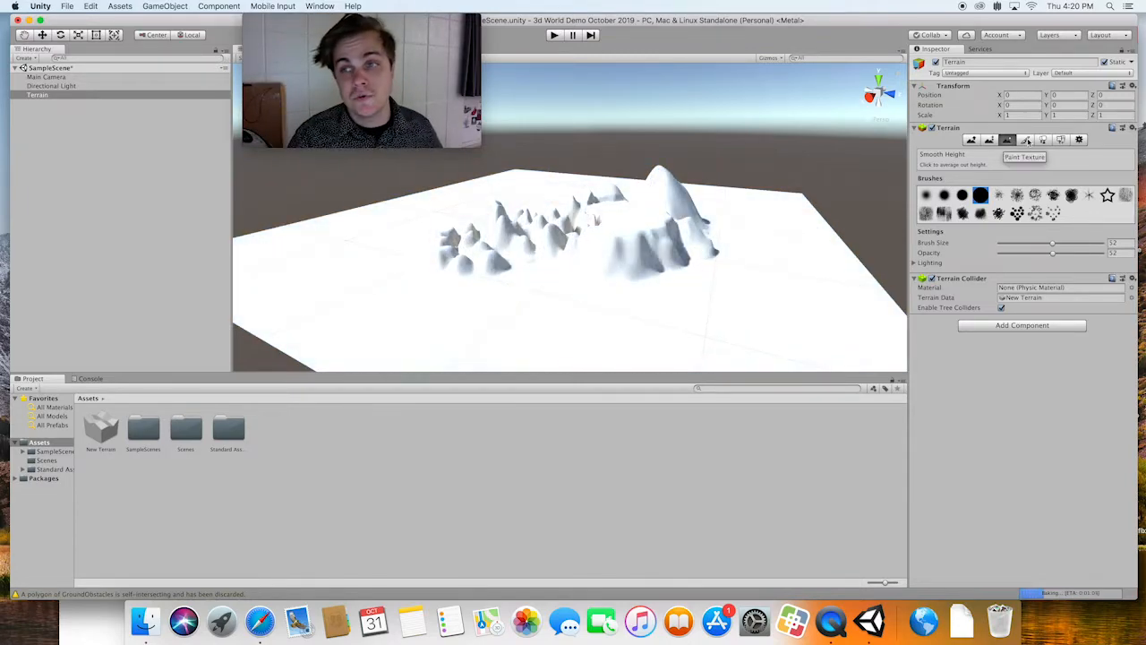
Add GrassHillAlbedo as the terrain's base paint texture, searching the textures for "albedo".
left_click(1026, 140)
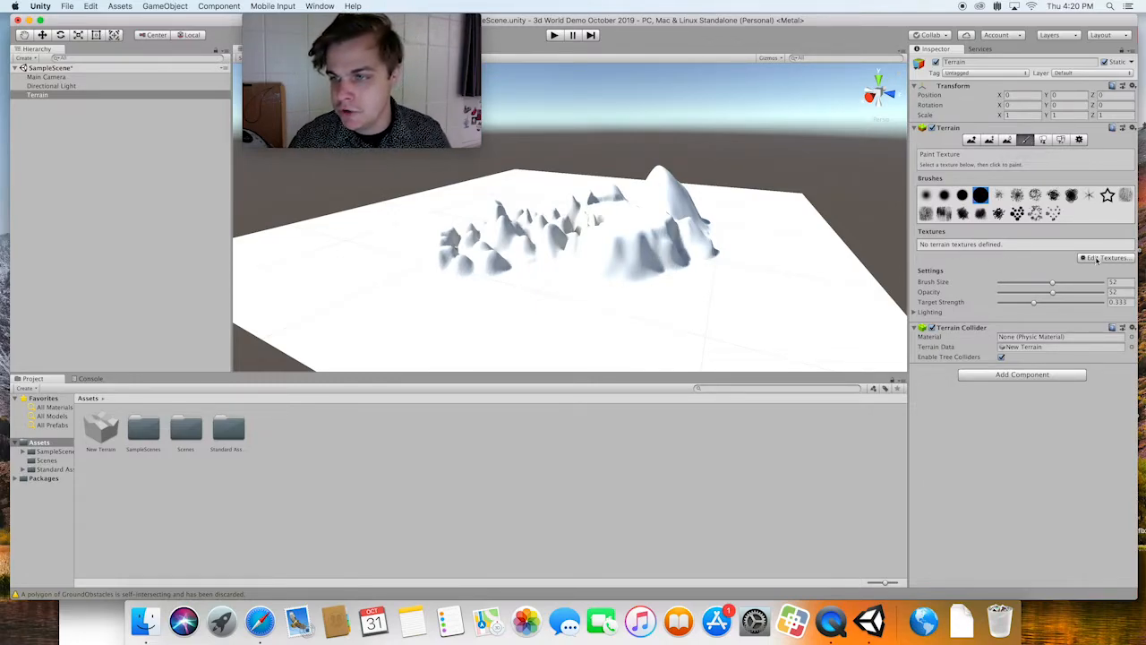
left_click(1096, 260)
left_click(1095, 269)
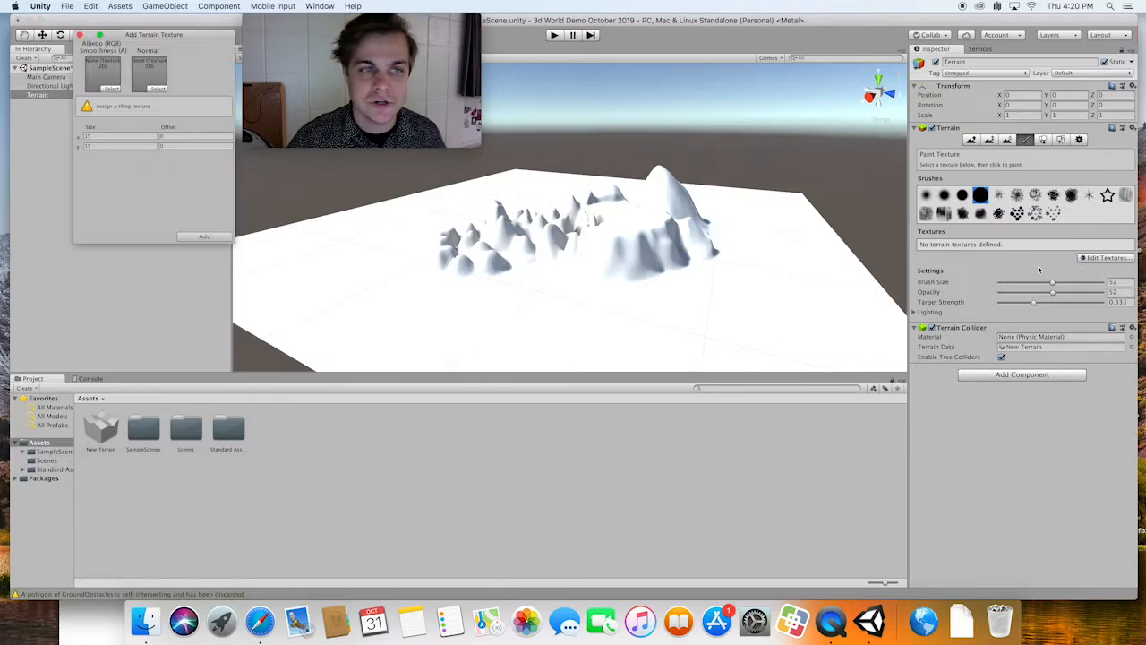
left_click(111, 90)
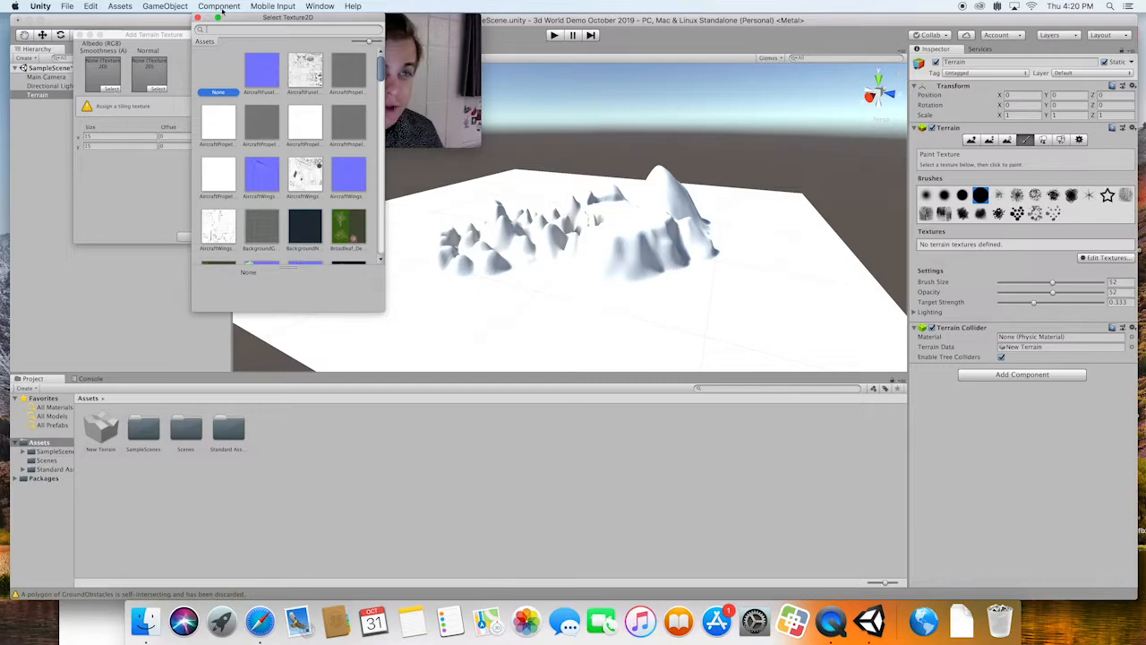
left_click_drag(222, 12, 290, 158)
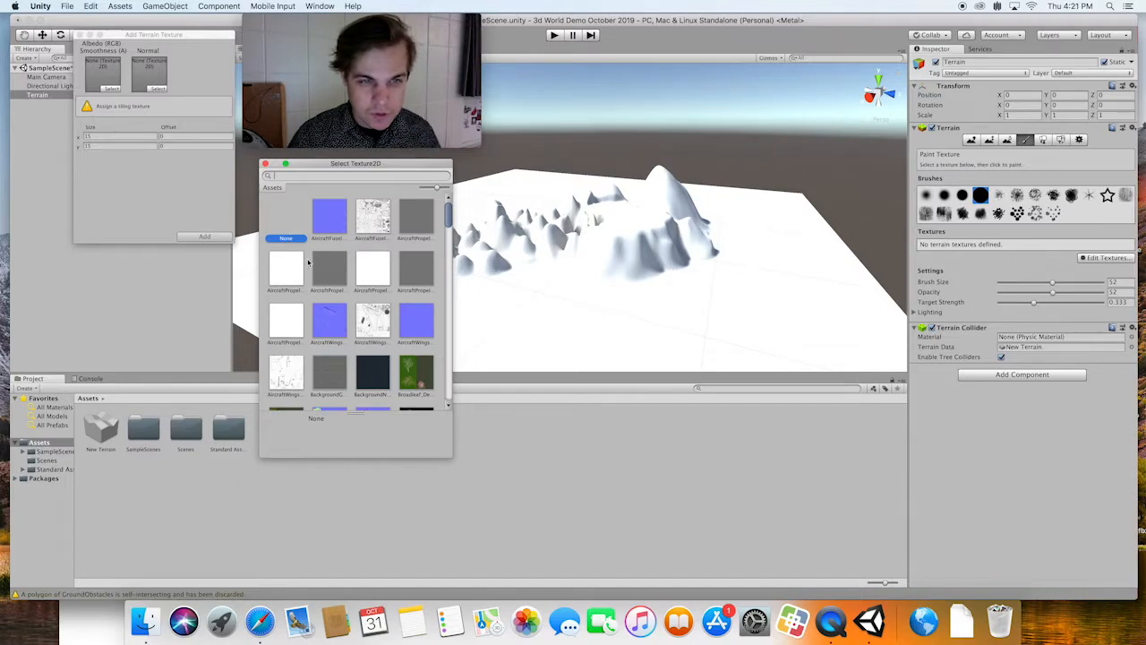
type("albedo")
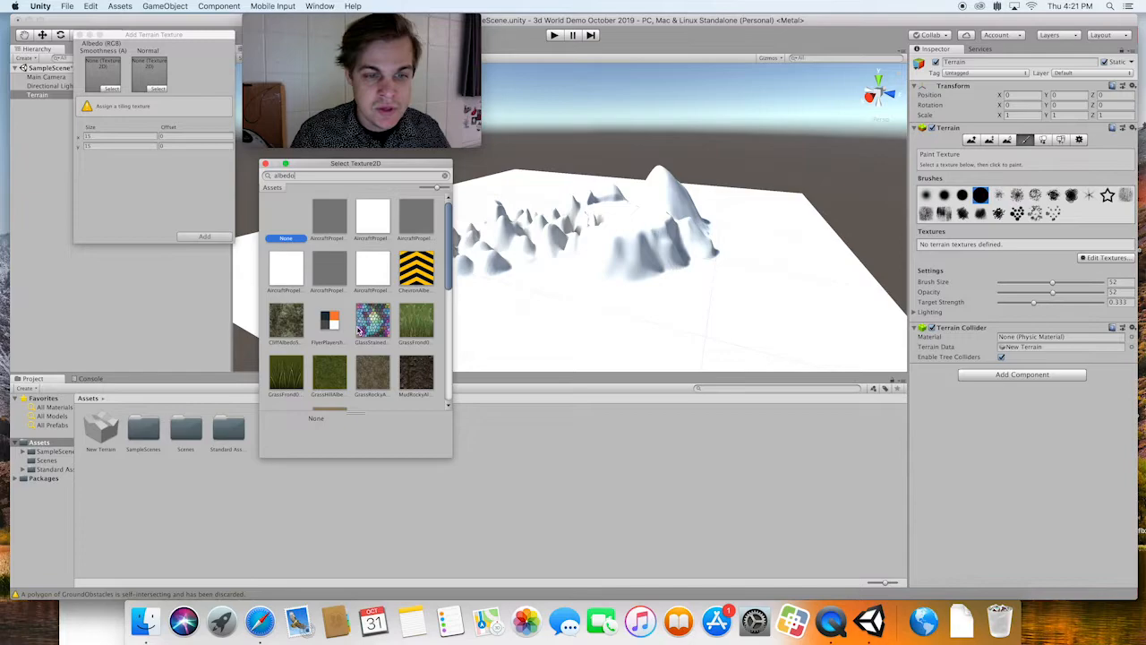
scroll(360, 329, "down", 1)
scroll(349, 345, "down", 1)
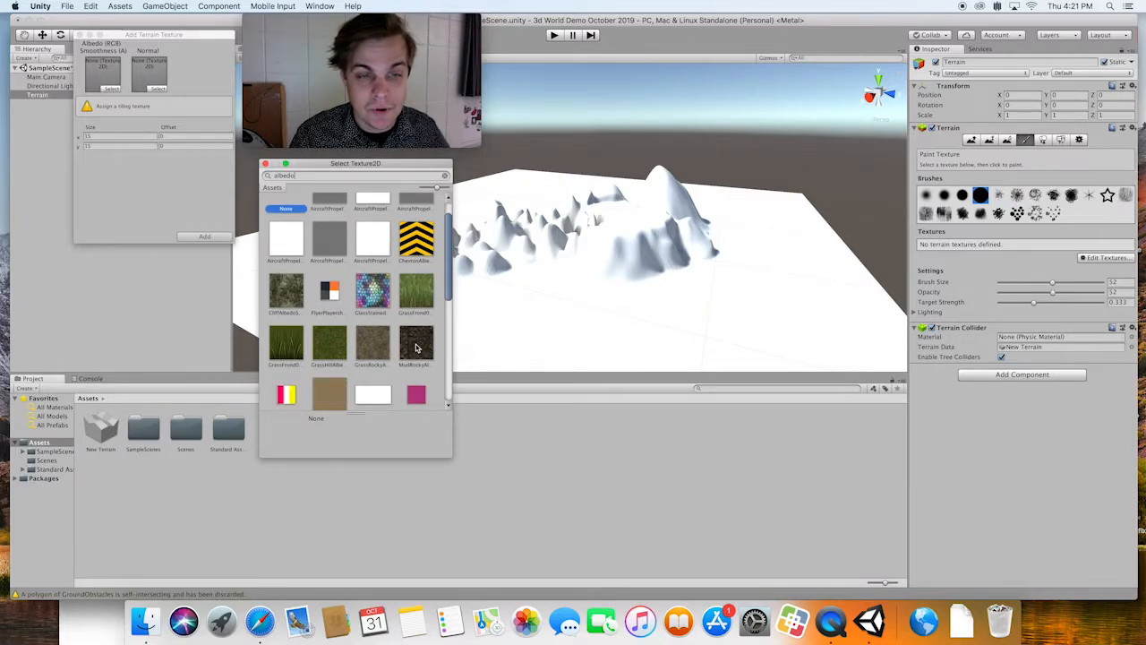
double_click(327, 348)
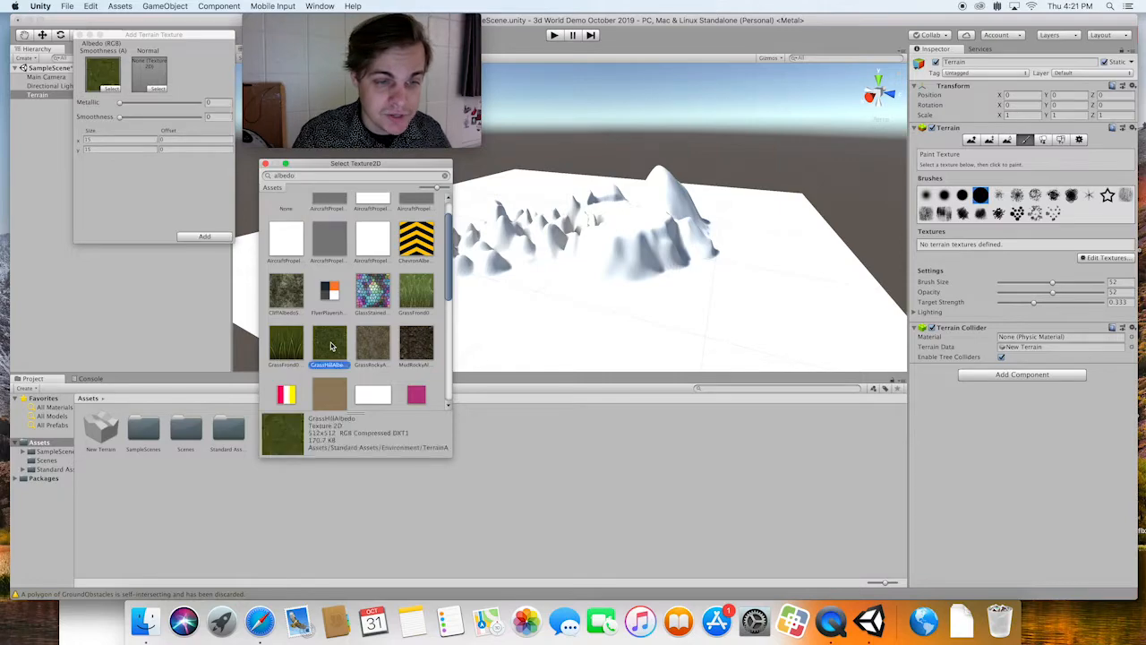
left_click(206, 237)
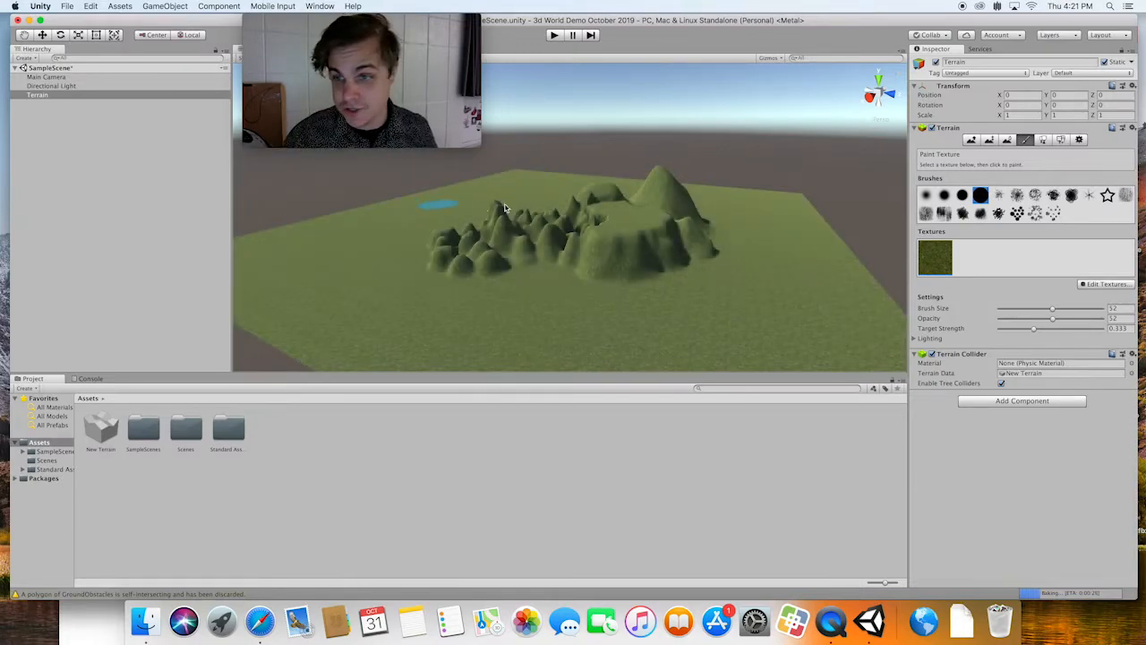
Add GrassRockyAlbedo as a second terrain paint texture, searching the textures for "albedo".
left_click(1095, 285)
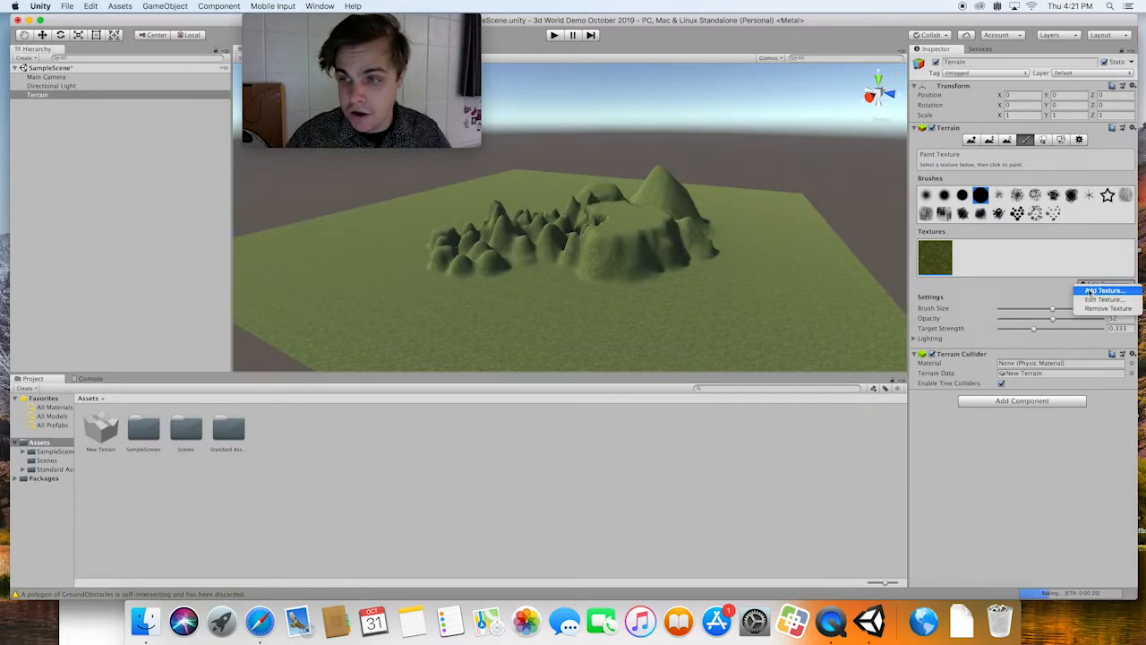
left_click(1090, 291)
left_click(109, 90)
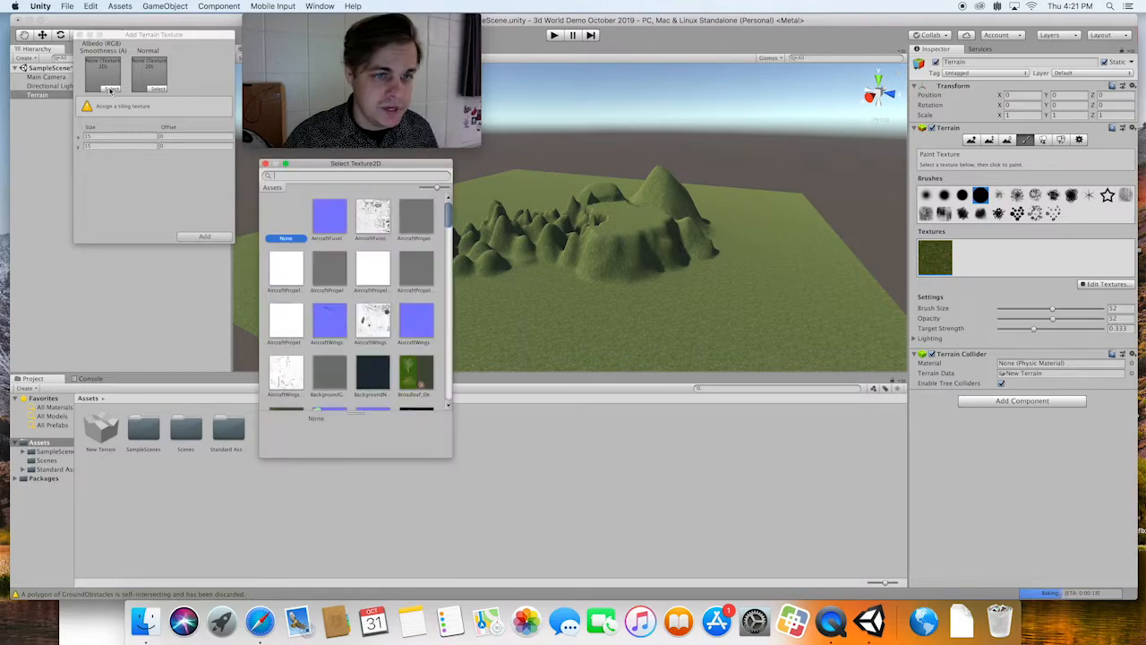
type("albedo")
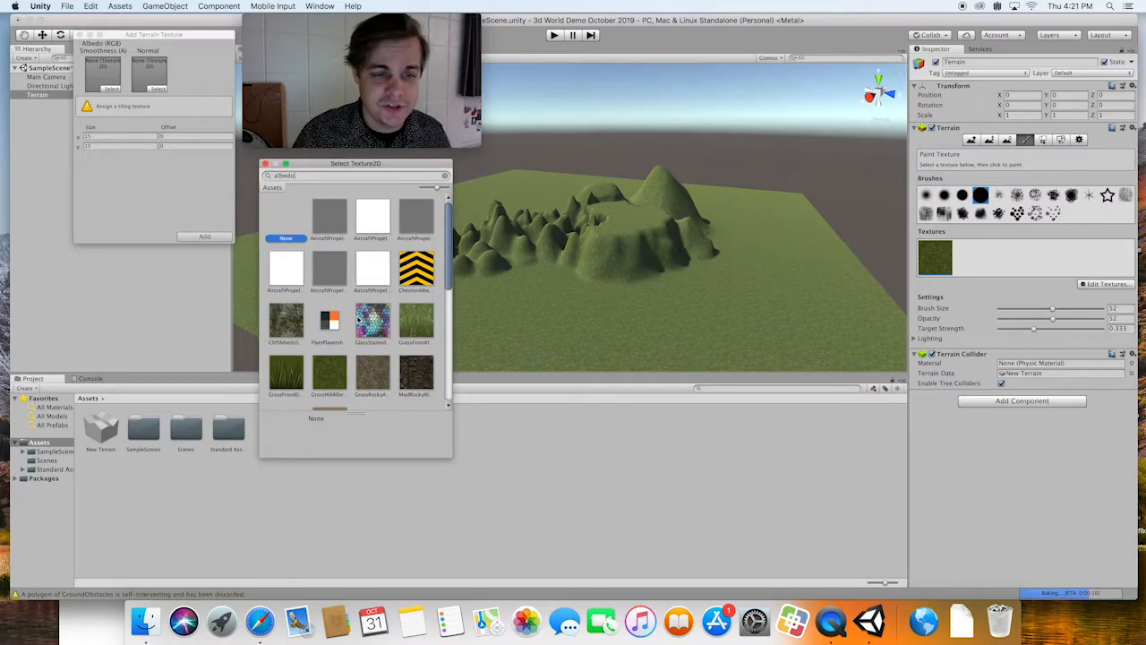
scroll(358, 318, "down", 2)
scroll(356, 318, "down", 1)
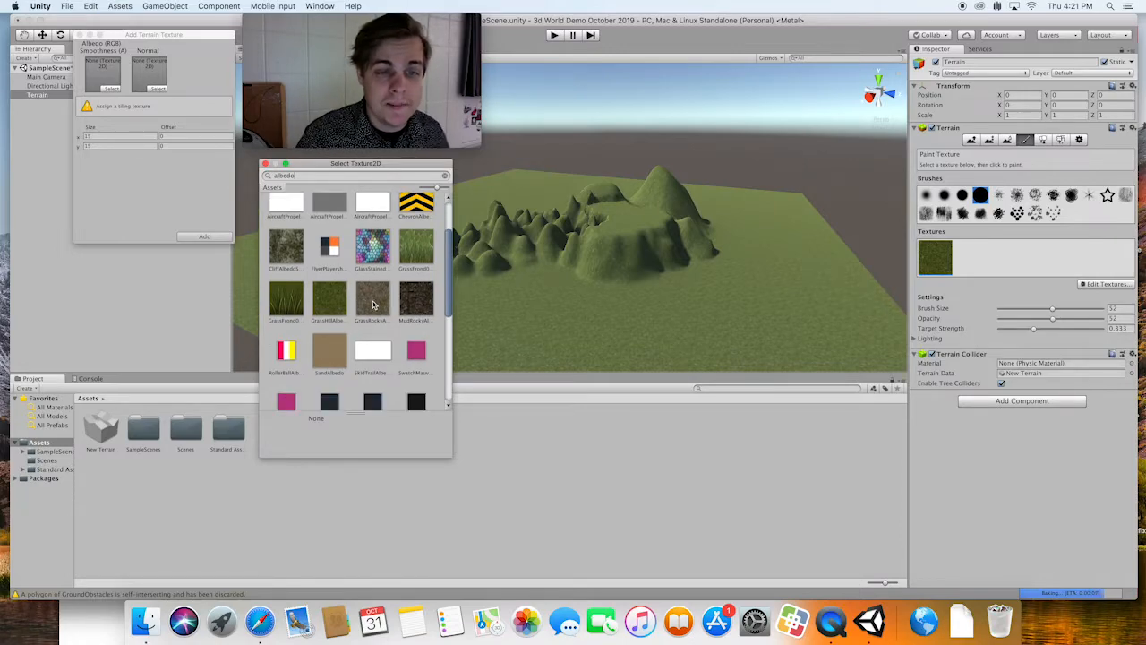
double_click(374, 299)
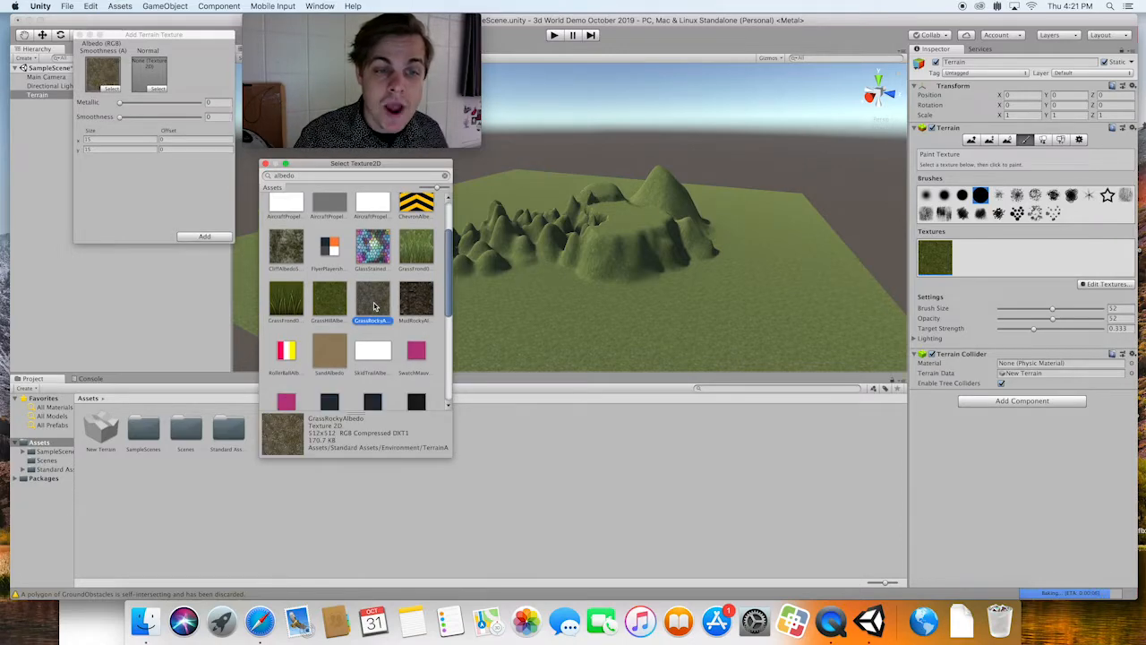
left_click(204, 236)
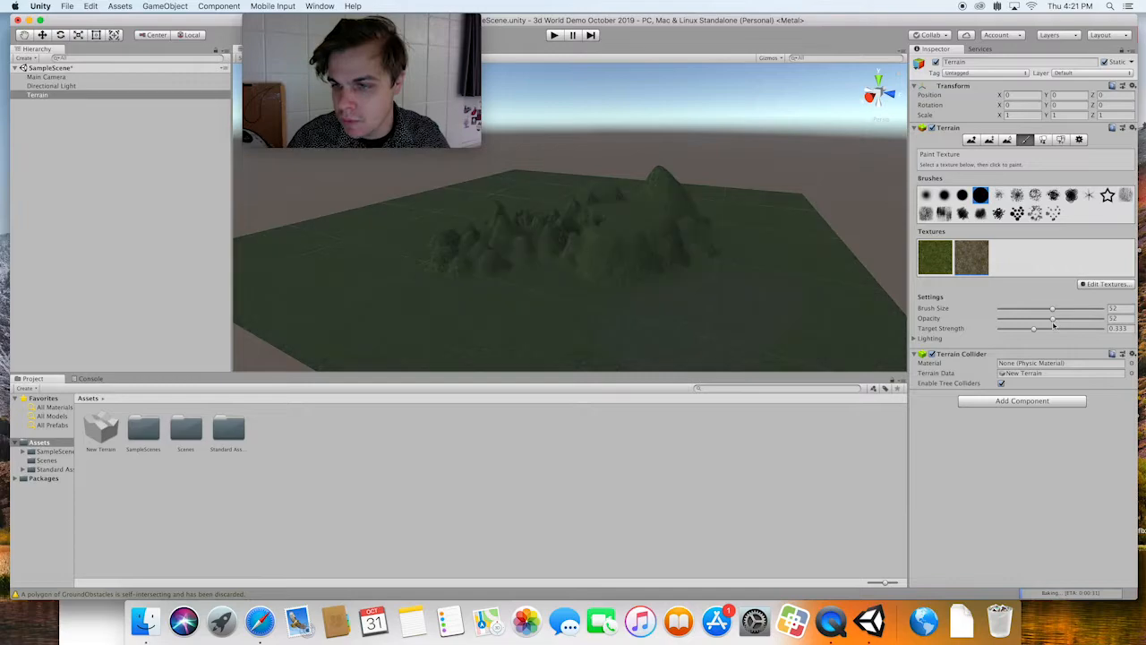
Paint the rocky texture over the ground beside the hills and the plateau's slopes, with opacity 100 and target strength about 0.71.
left_click_drag(1054, 319, 1103, 319)
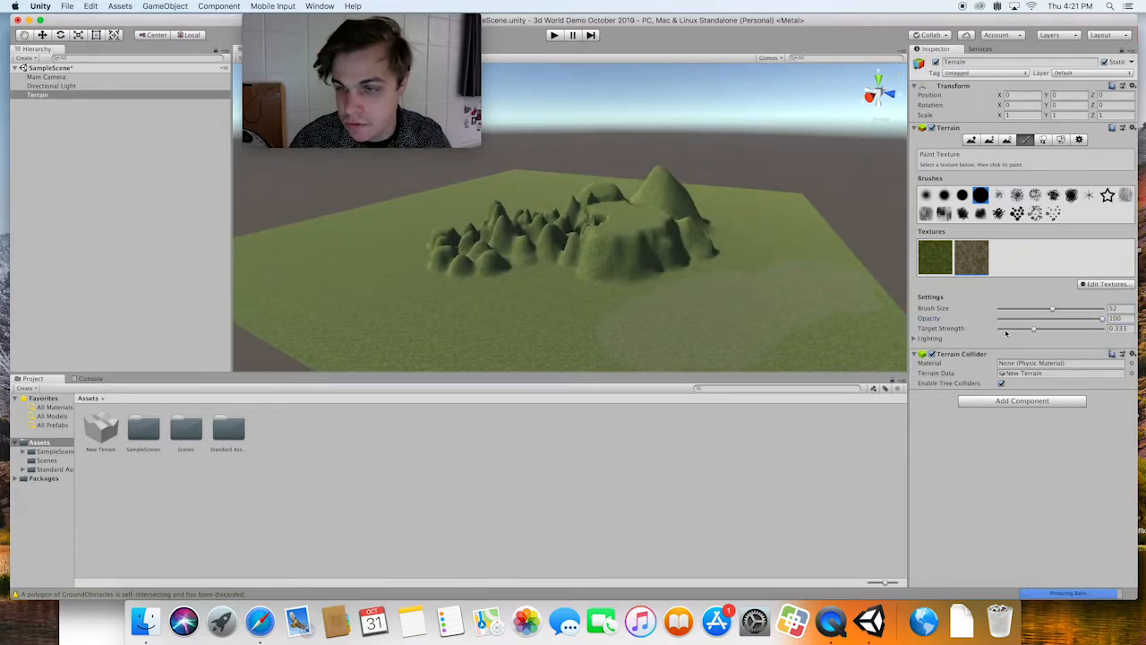
left_click_drag(1043, 330, 1073, 330)
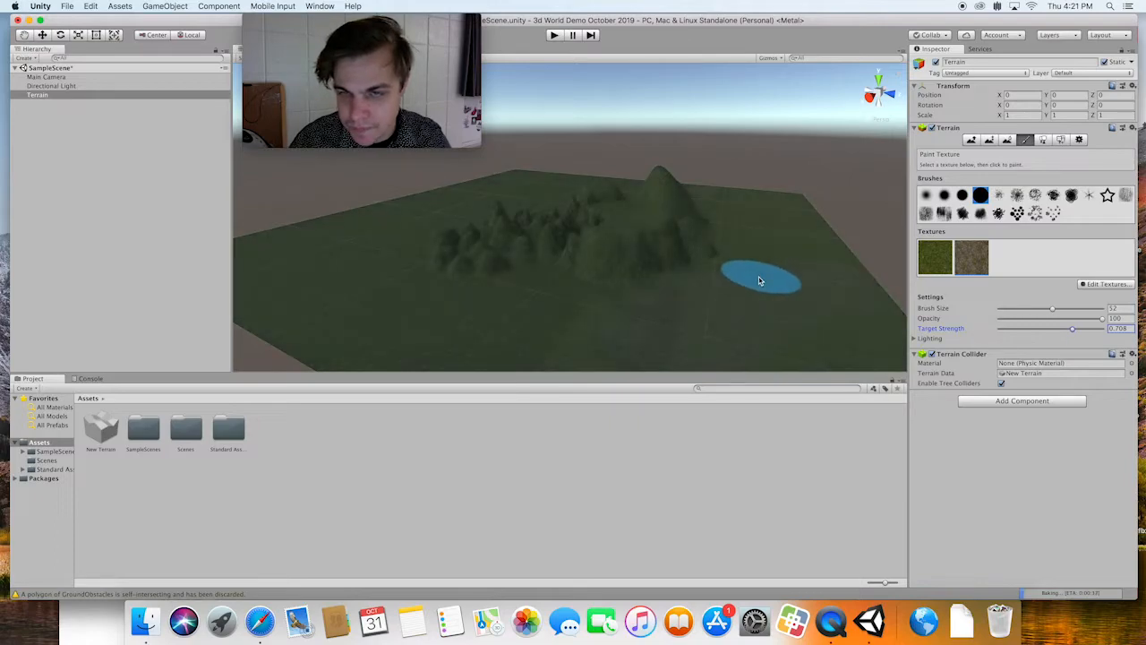
mouse_move(758, 281)
left_mouse_down()
mouse_move(699, 310)
mouse_move(628, 253)
mouse_move(614, 220)
mouse_move(643, 205)
mouse_move(648, 215)
left_mouse_up()
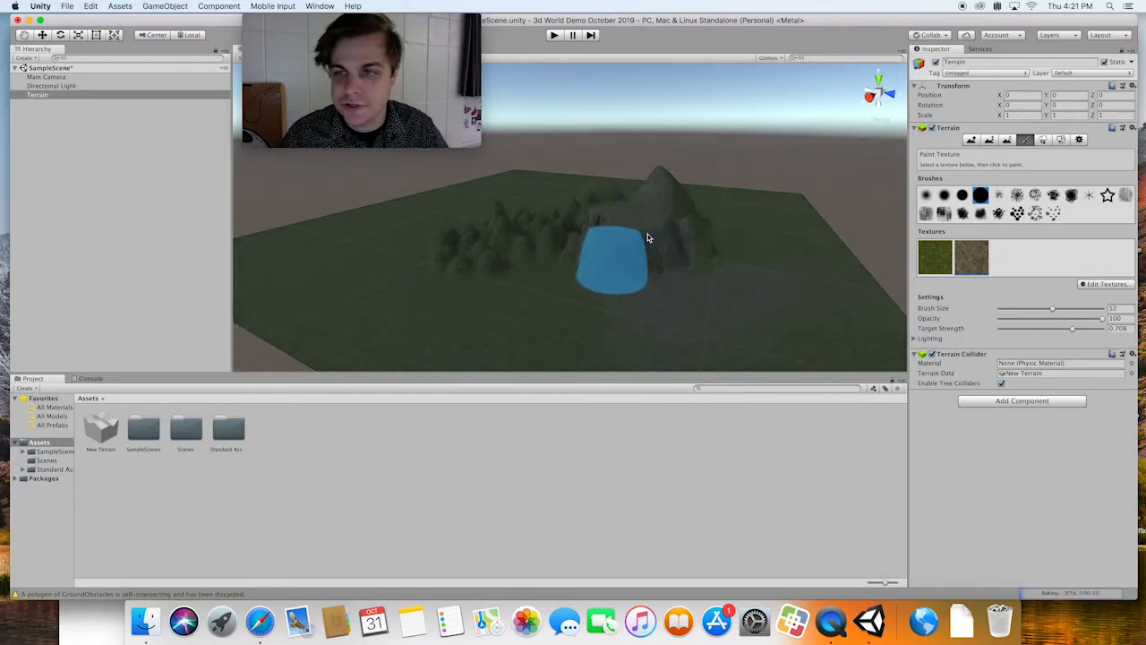
Raise more hills and steep mountain ridges along the terrain's edges with the Raise/Lower Terrain tool at brush size 52, opacity 100.
left_click(971, 140)
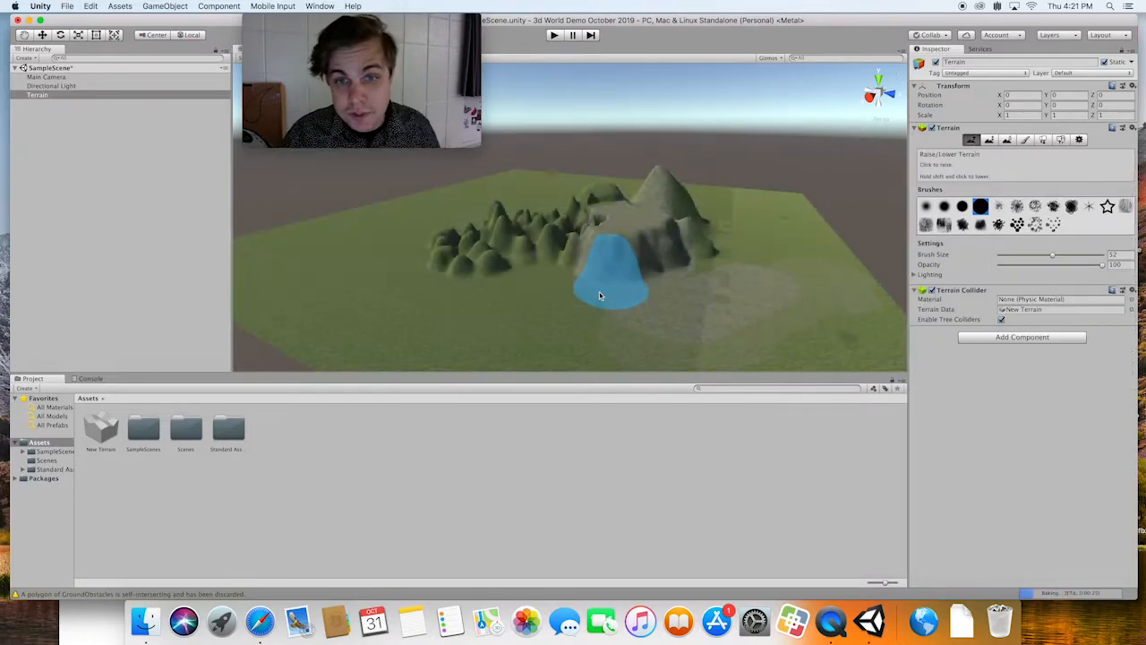
mouse_move(599, 292)
left_mouse_down()
mouse_move(502, 309)
mouse_move(626, 272)
mouse_move(622, 283)
mouse_move(762, 309)
mouse_move(550, 287)
mouse_move(512, 250)
mouse_move(499, 277)
mouse_move(521, 307)
mouse_move(671, 274)
left_mouse_up()
scroll(609, 288, "down", 10)
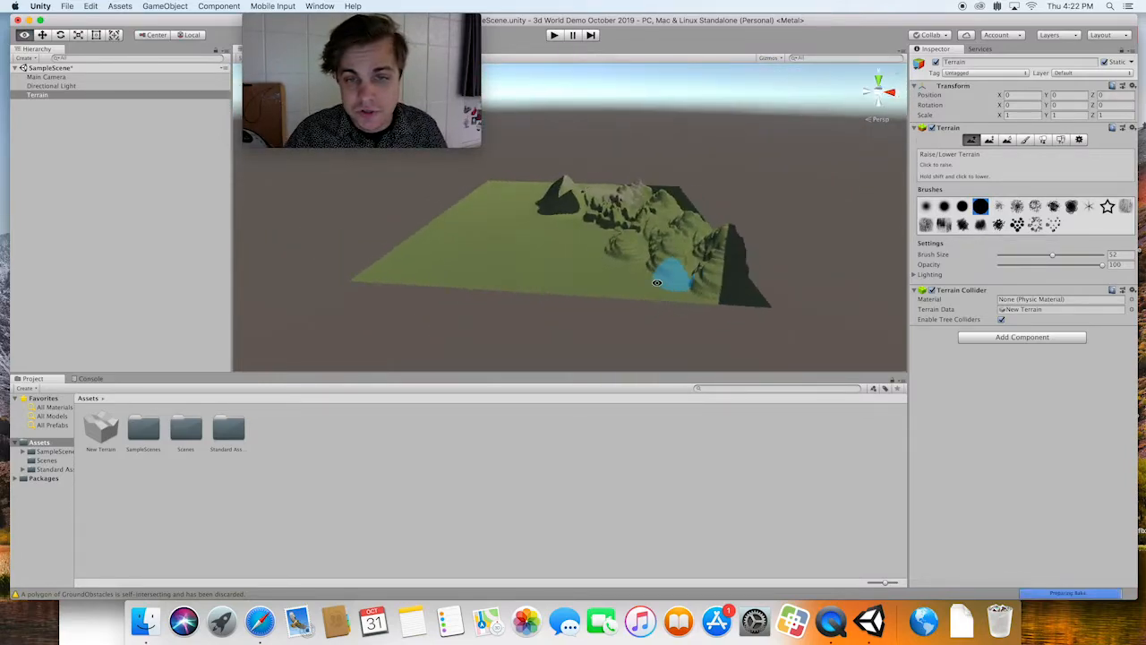
left_click_drag(449, 261, 543, 259, "alt")
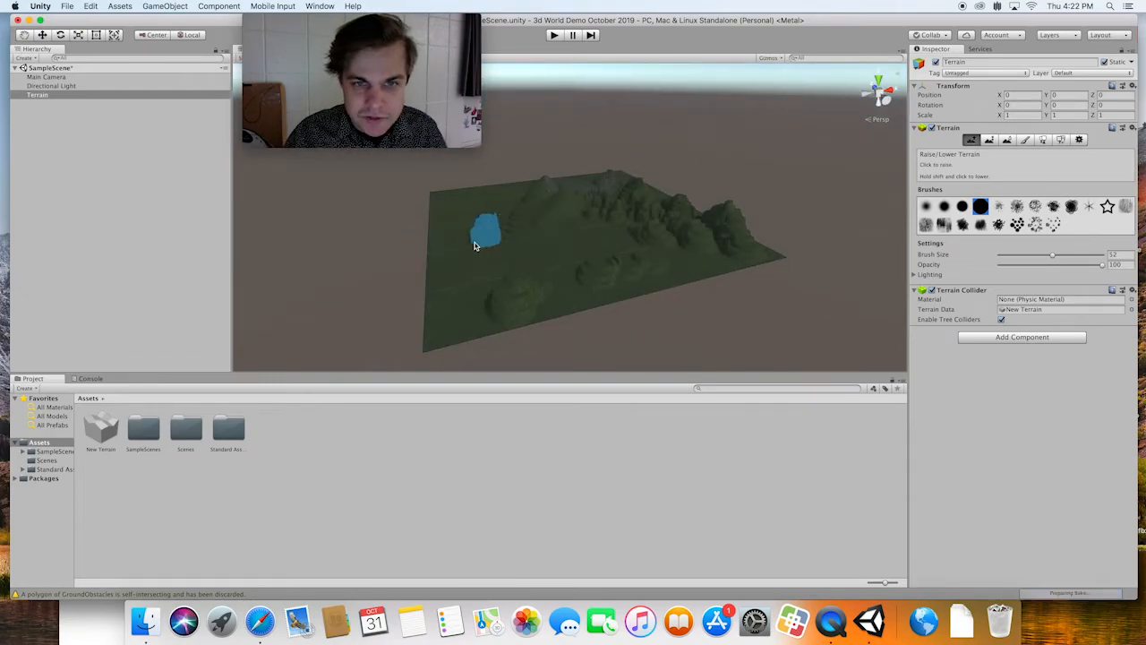
mouse_move(589, 263)
left_mouse_down("alt")
mouse_move(524, 260)
mouse_move(439, 291)
mouse_move(394, 269)
mouse_move(621, 299)
left_mouse_up("alt")
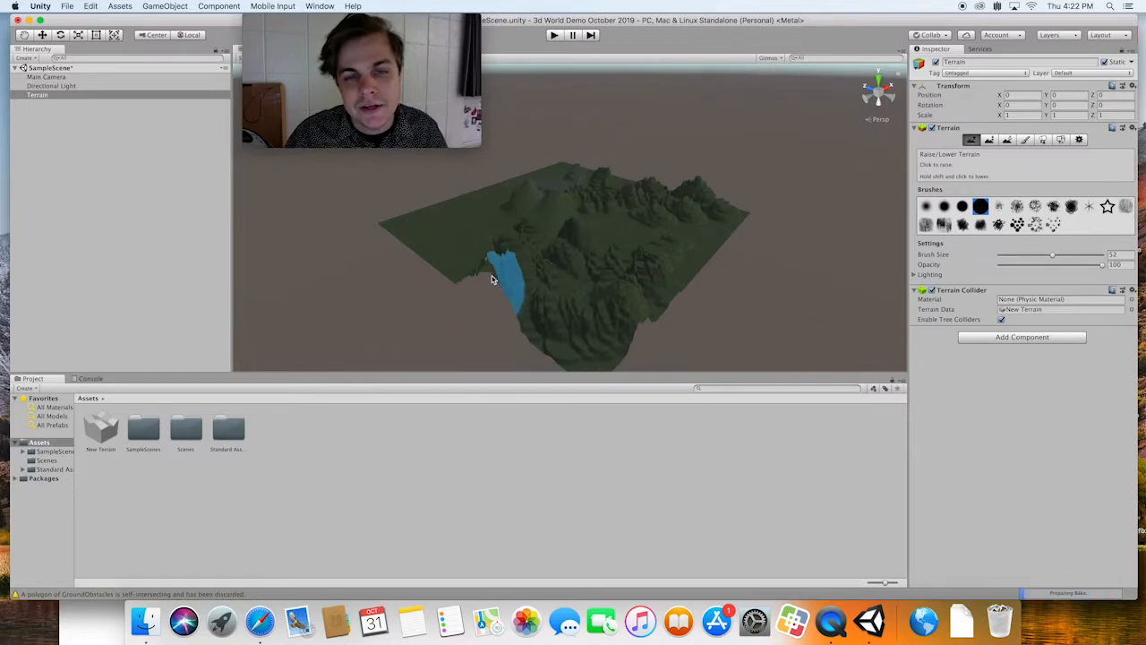
mouse_move(506, 296)
left_mouse_down("alt")
mouse_move(678, 315)
mouse_move(671, 302)
left_mouse_up("alt")
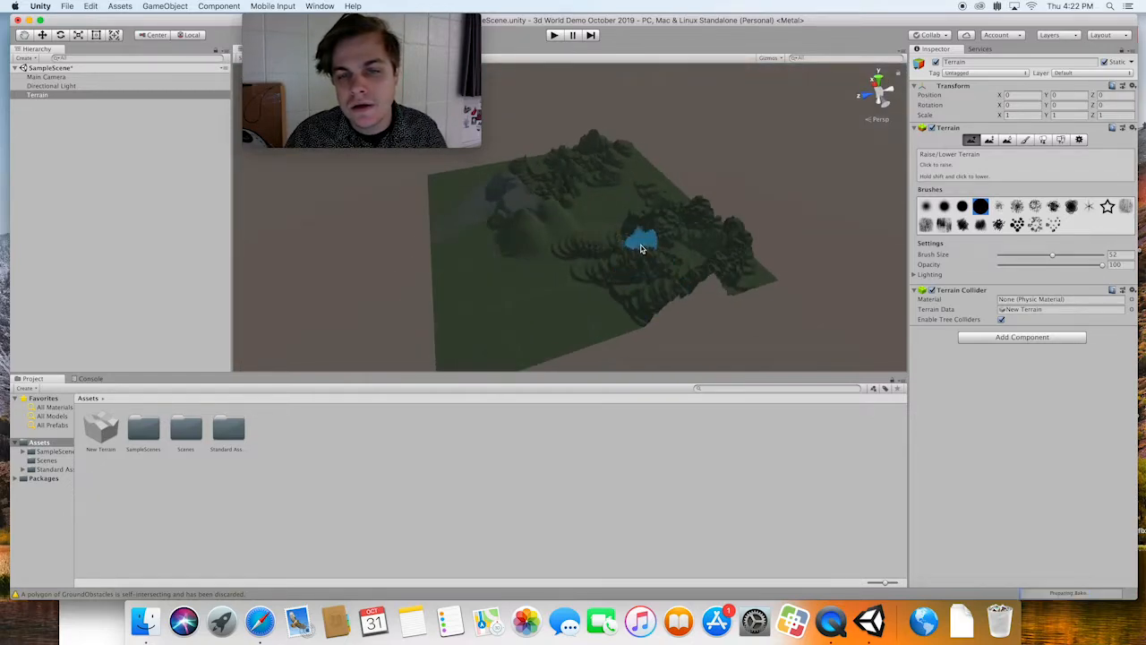
mouse_move(642, 246)
left_mouse_down("alt")
mouse_move(614, 249)
mouse_move(601, 279)
mouse_move(635, 286)
mouse_move(704, 269)
left_mouse_up("alt")
Smooth the jagged mountain ridges with the Smooth Height tool at brush size 52, opacity 100.
left_click(1008, 141)
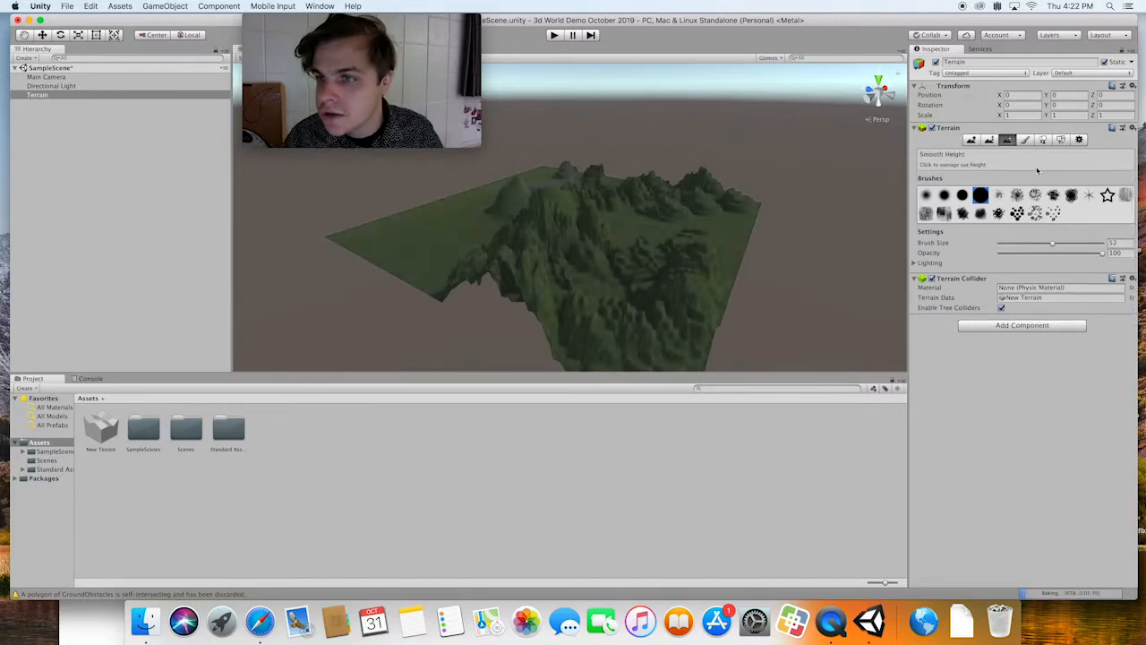
mouse_move(635, 259)
left_mouse_down()
mouse_move(530, 262)
mouse_move(532, 213)
mouse_move(669, 258)
mouse_move(607, 327)
mouse_move(546, 302)
mouse_move(600, 243)
mouse_move(668, 259)
mouse_move(705, 300)
mouse_move(595, 258)
left_mouse_up()
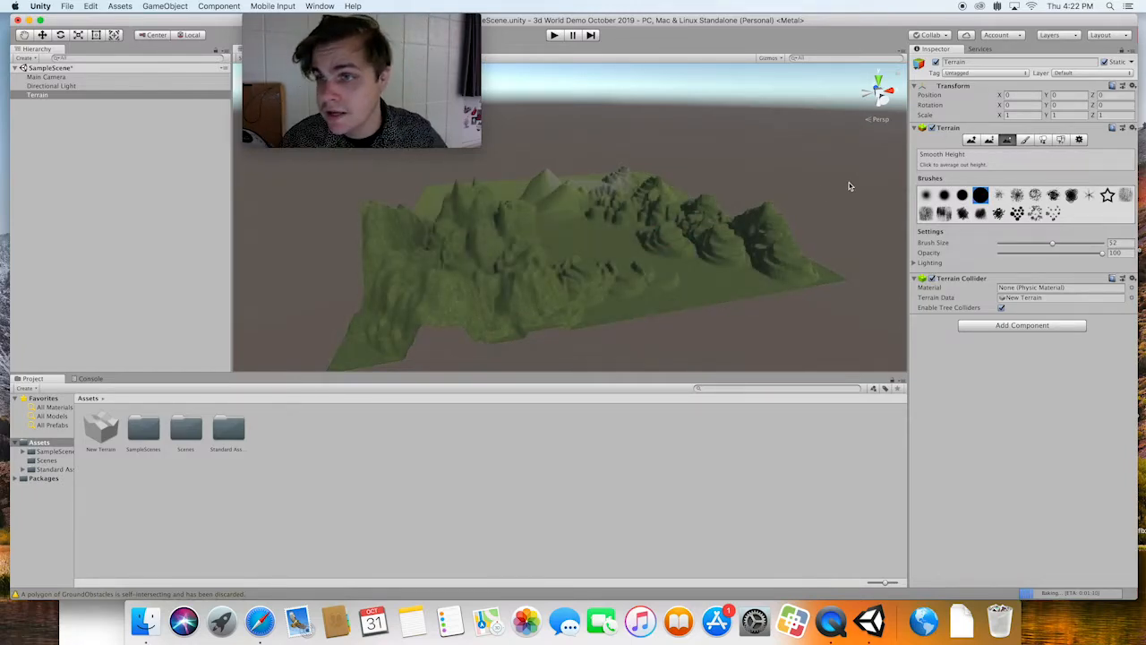
Add the Conifer_Desktop prefab as a paintable tree for the terrain.
left_click(1044, 140)
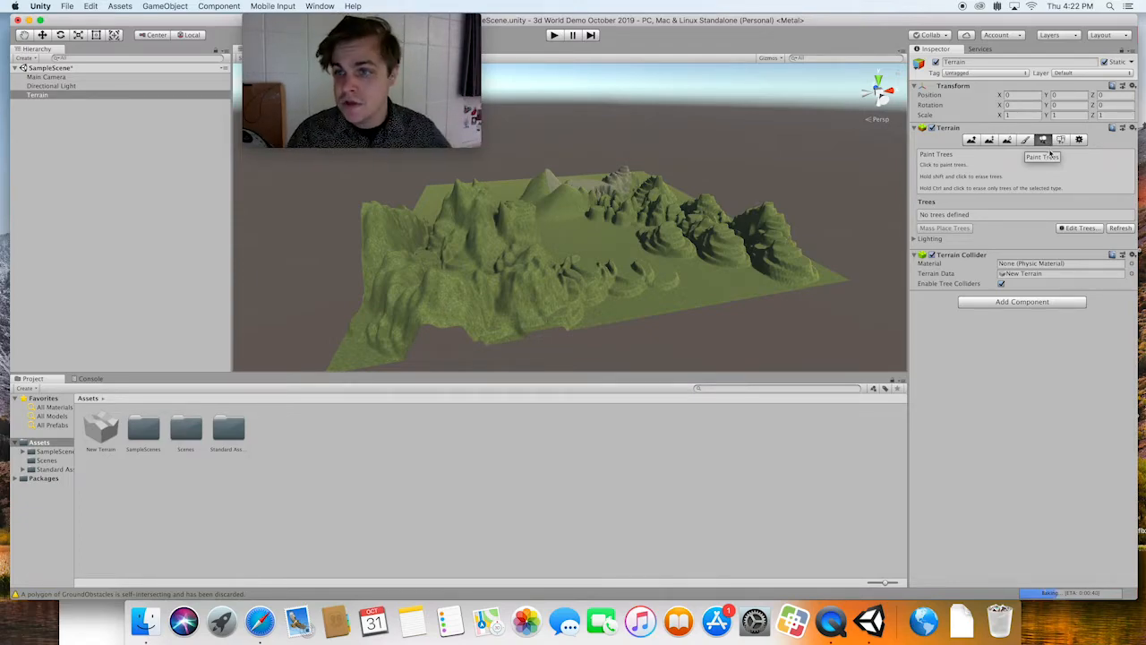
left_click(1080, 228)
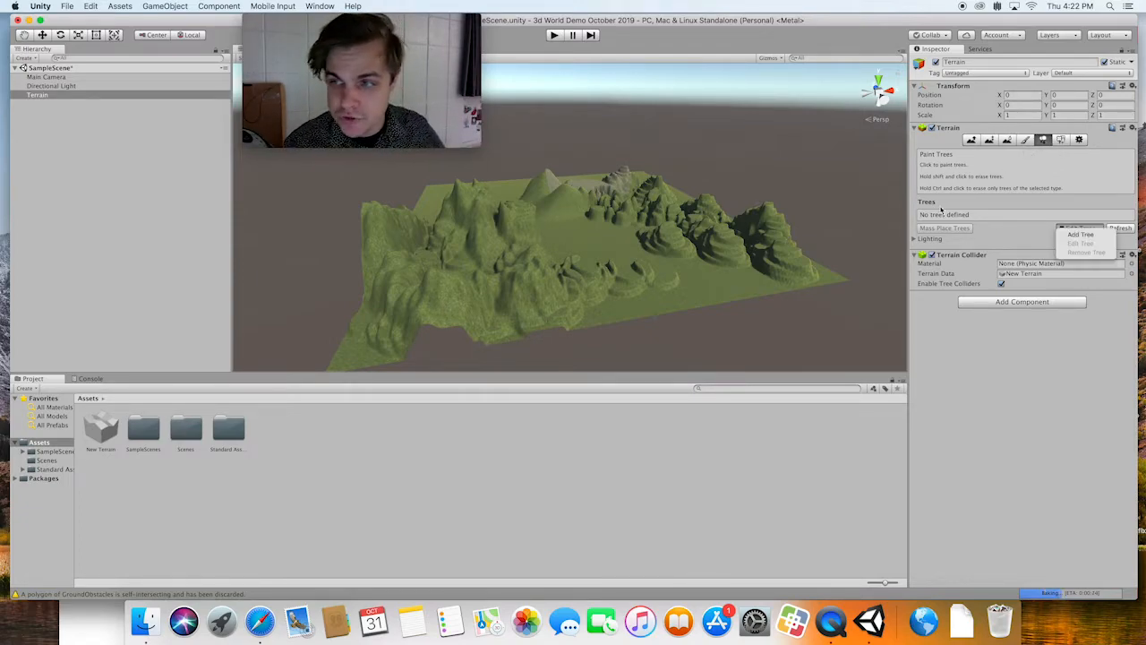
left_click(1080, 234)
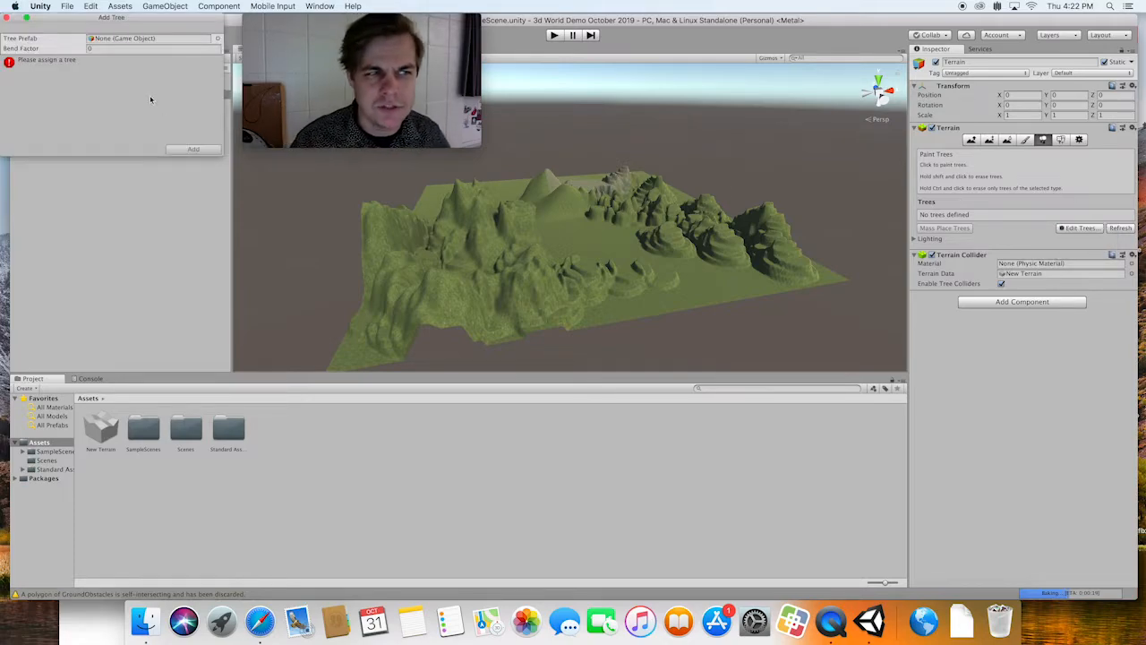
left_click(217, 38)
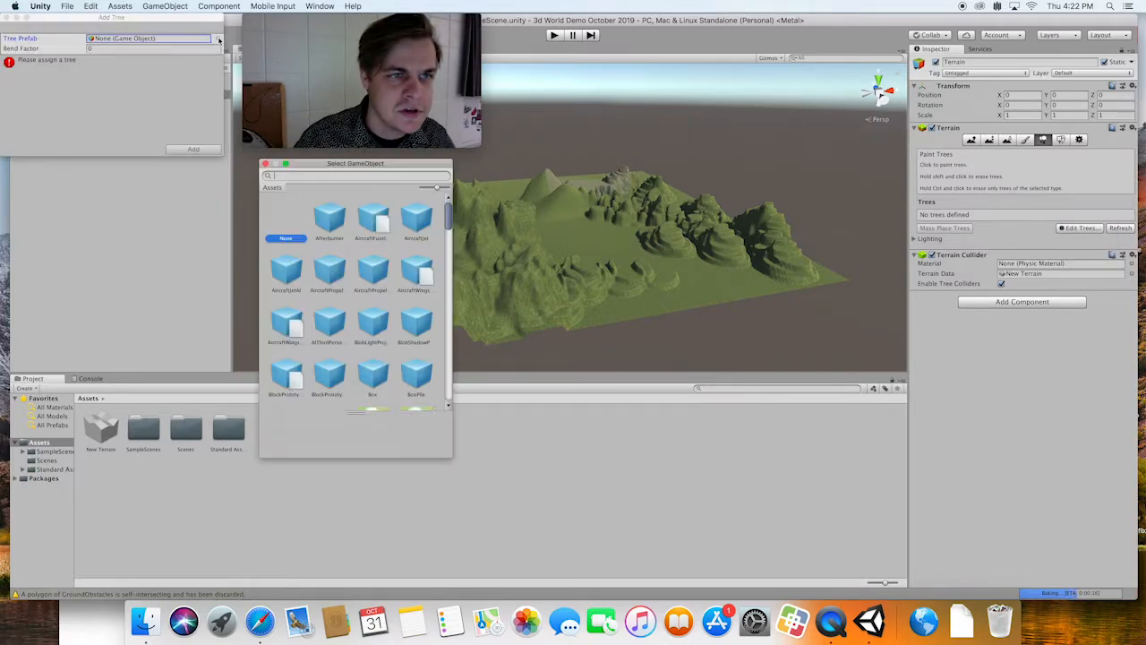
scroll(309, 230, "down", 15)
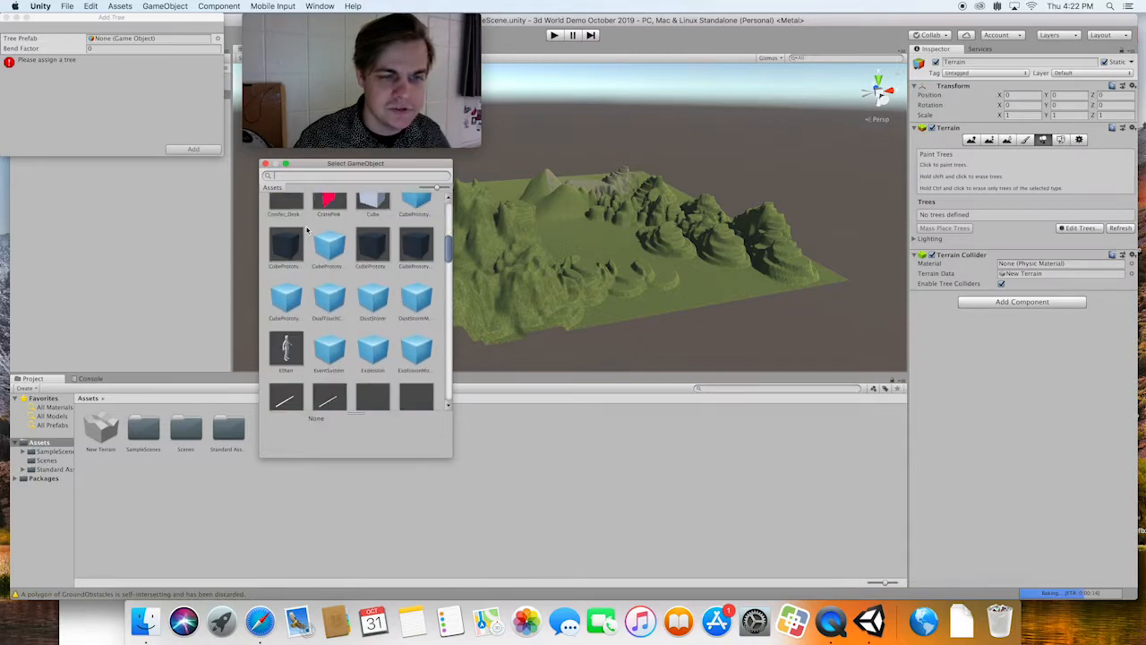
scroll(315, 236, "down", 15)
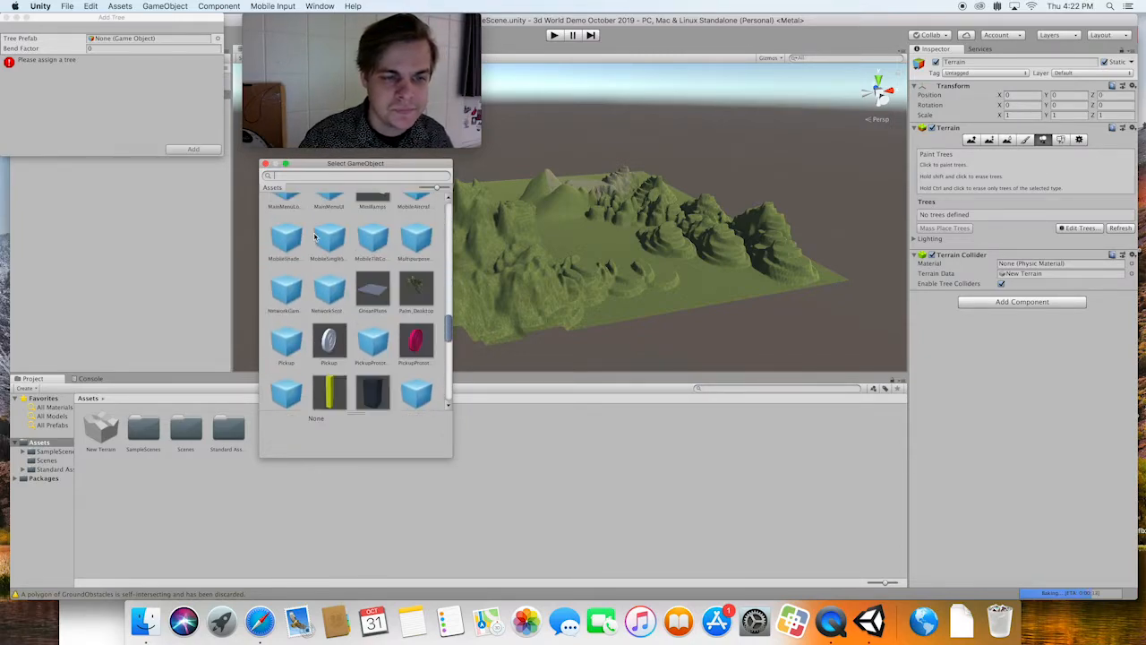
scroll(314, 237, "up", 20)
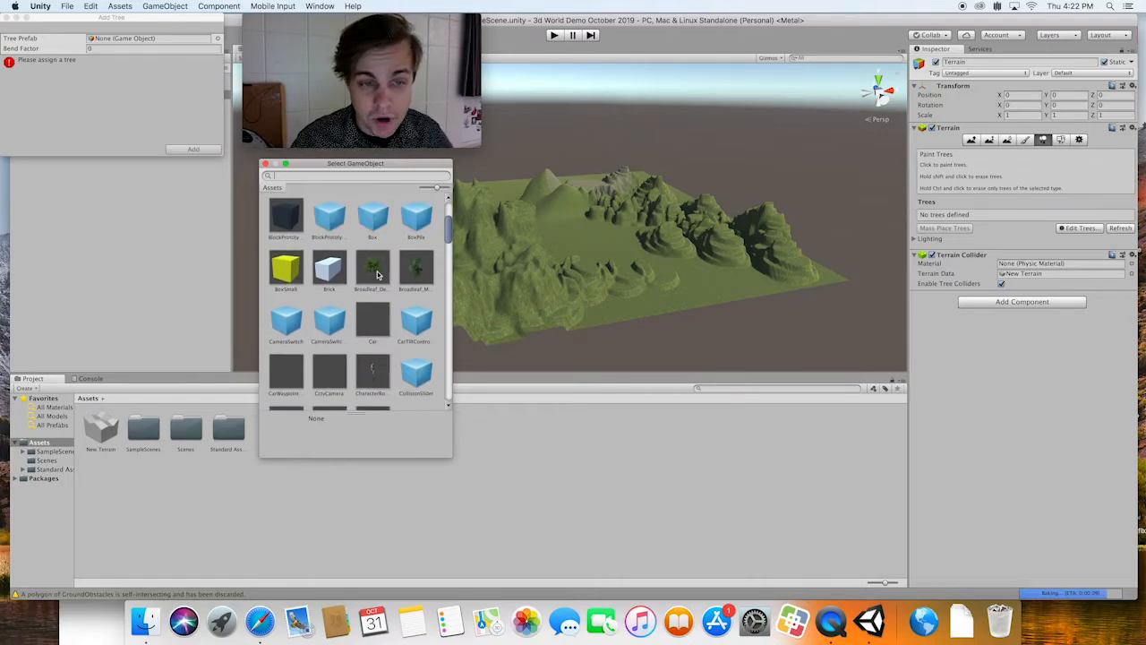
left_click(374, 267)
scroll(368, 277, "down", 5)
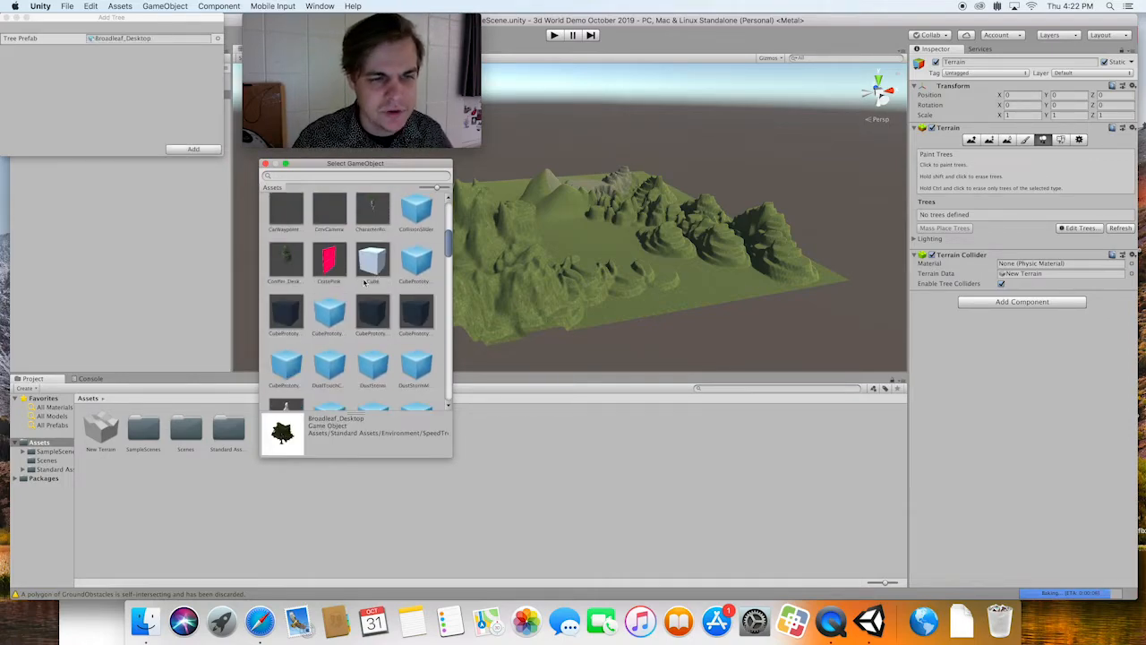
double_click(286, 260)
left_click(205, 149)
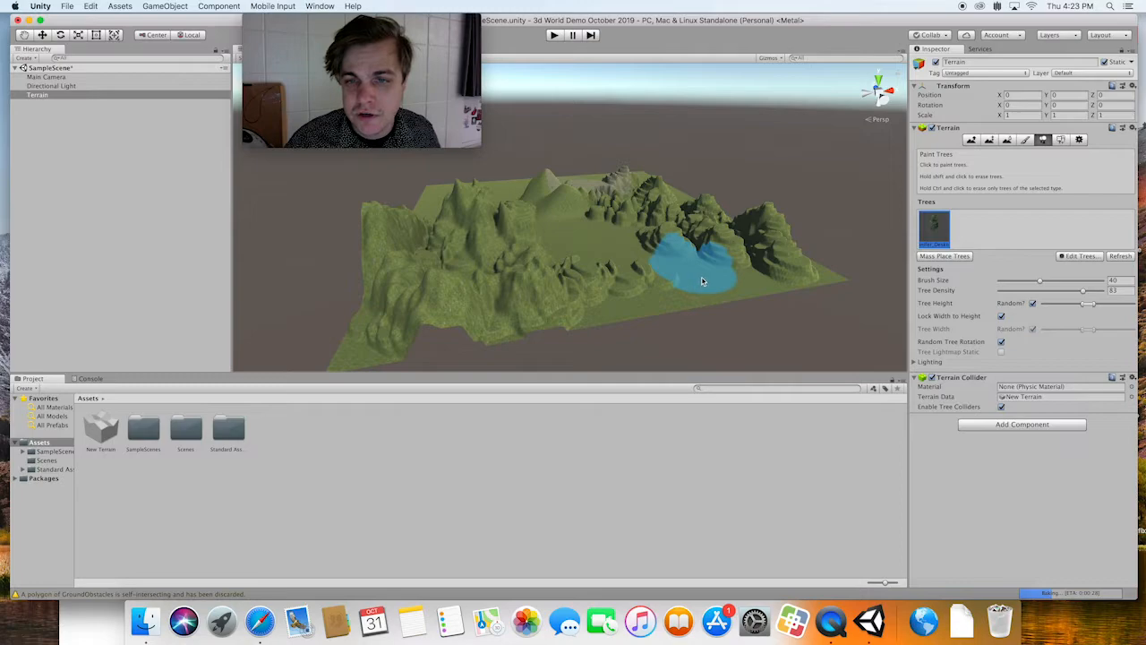
Paint conifers densely on the ground between the hills at tree density 83, and more sparsely around it at density 31, with brush size 40.
left_click(713, 276)
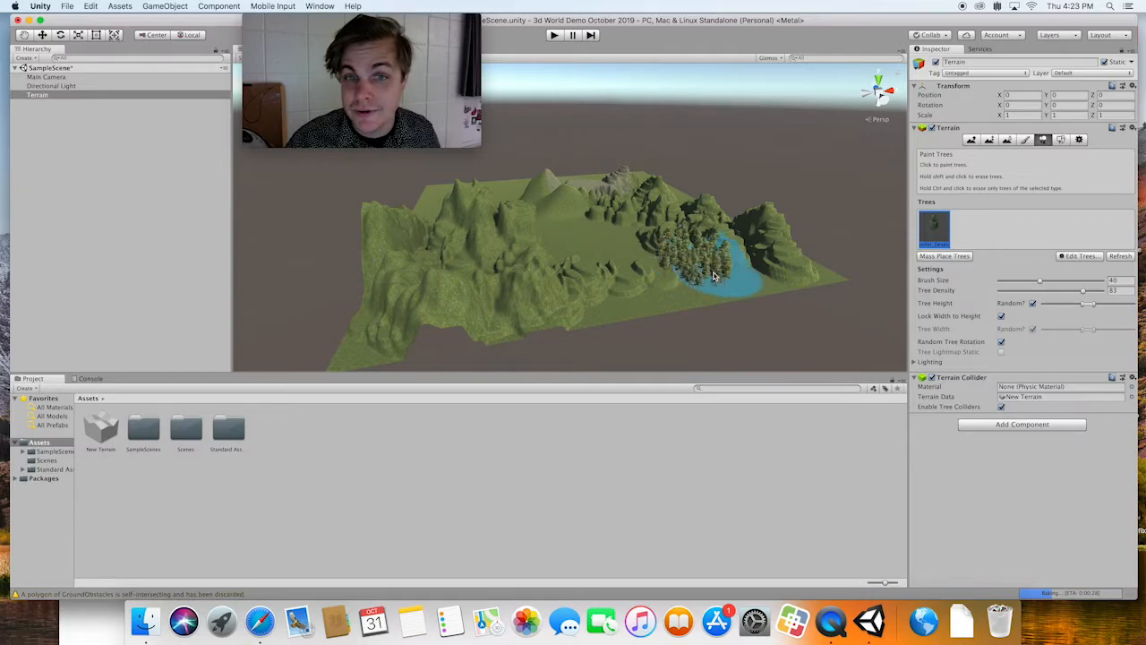
left_click(647, 302)
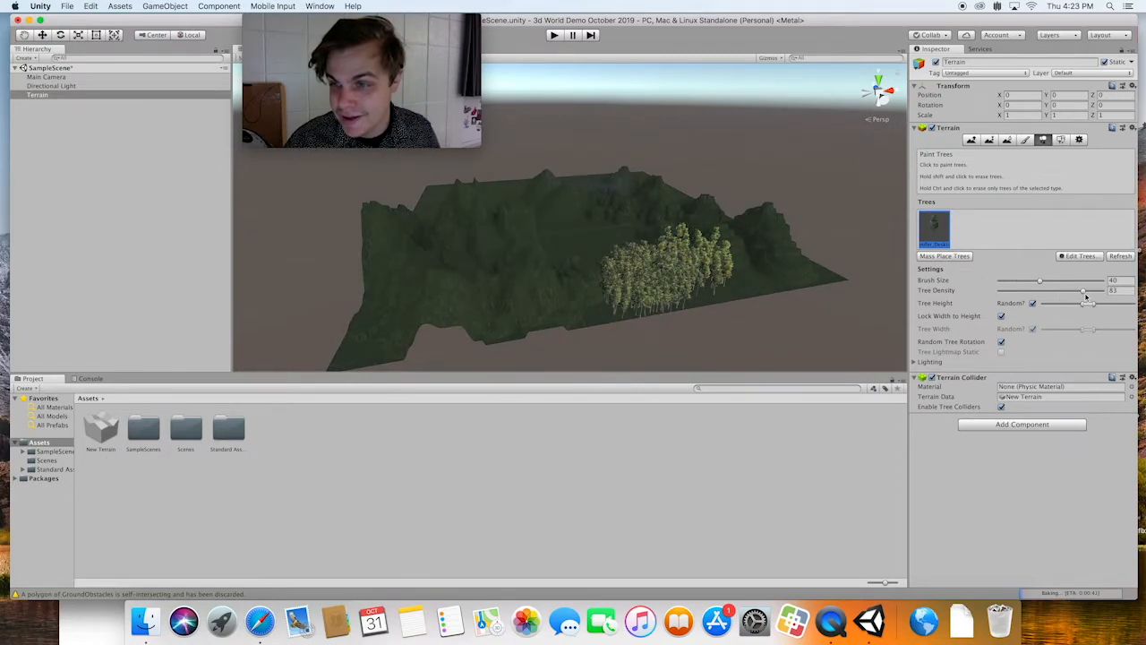
left_click_drag(1086, 296, 1024, 294)
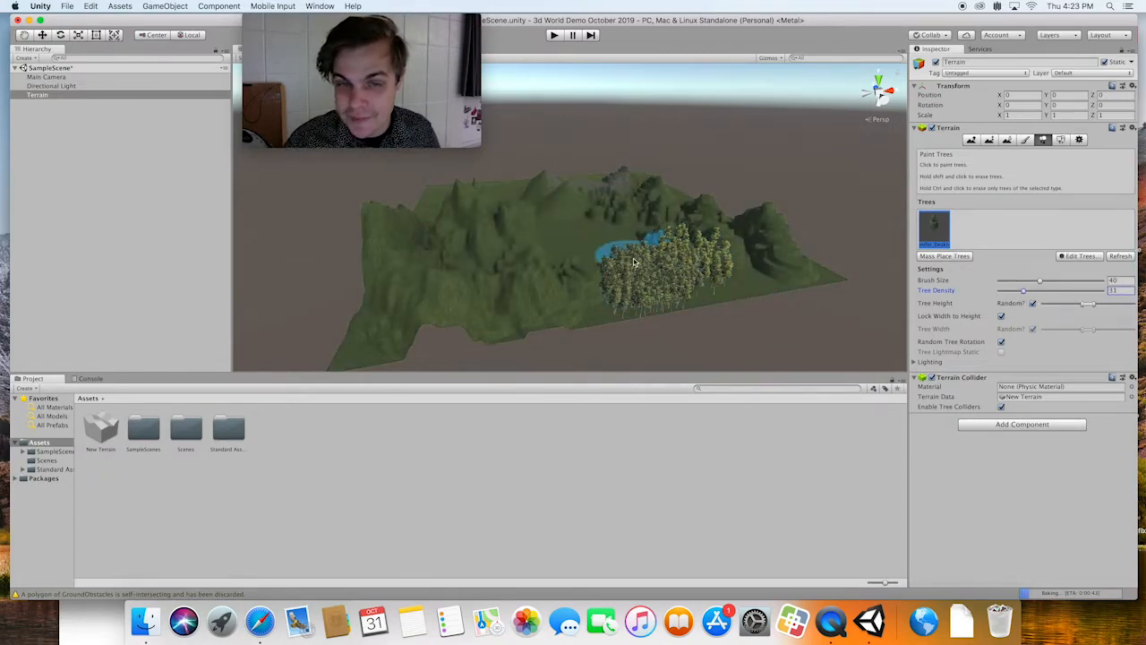
mouse_move(633, 262)
left_mouse_down()
mouse_move(558, 243)
mouse_move(533, 256)
mouse_move(537, 304)
mouse_move(706, 295)
mouse_move(735, 251)
mouse_move(690, 205)
mouse_move(653, 233)
mouse_move(694, 231)
left_mouse_up()
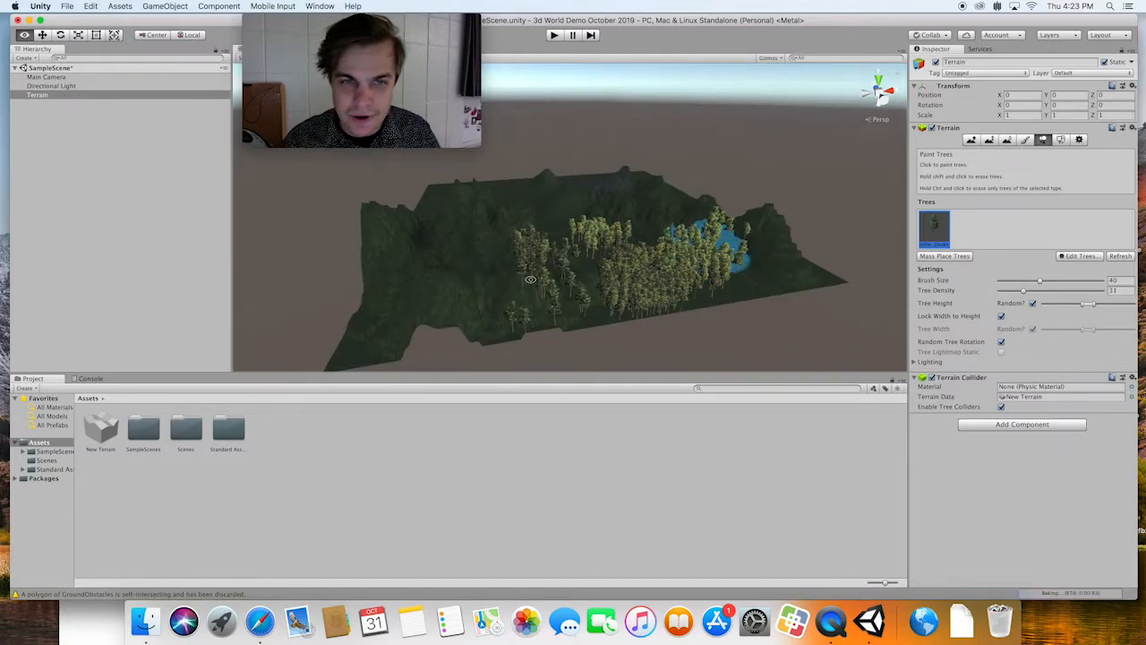
left_click_drag(530, 280, 584, 243, "alt")
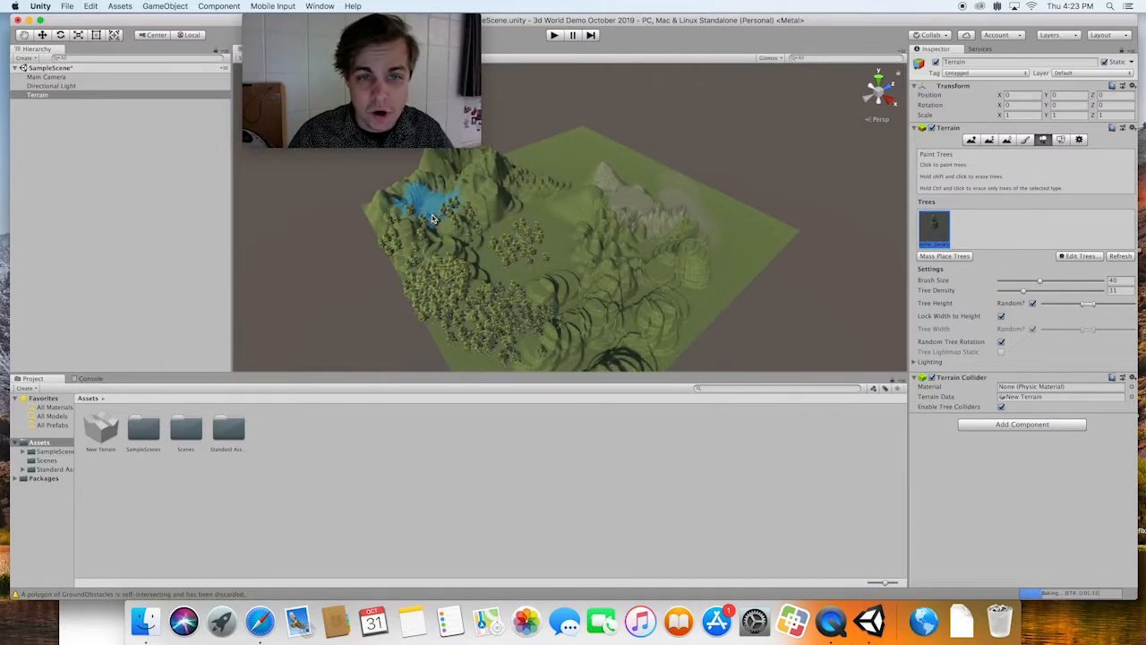
mouse_move(438, 210)
left_mouse_down("alt")
mouse_move(500, 201)
mouse_move(466, 260)
left_mouse_up("alt")
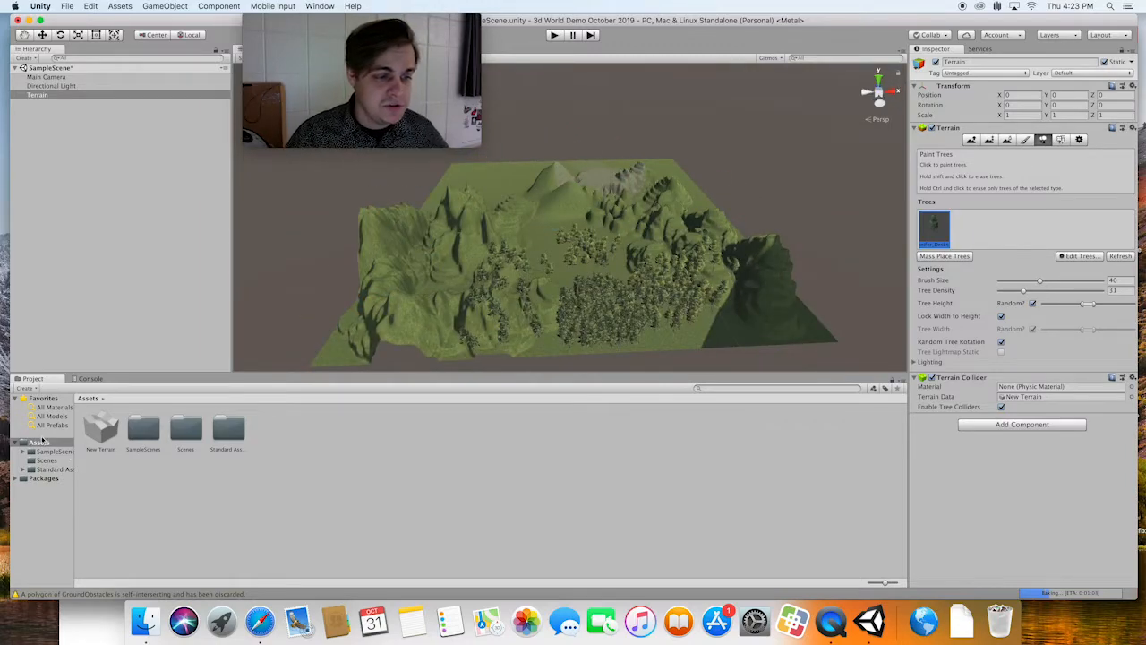
Open the Prefabs folder under Standard Assets/Environment/Water/Water, reading the DO_NOT_WORK_IN_VR note along the way.
left_click(220, 431)
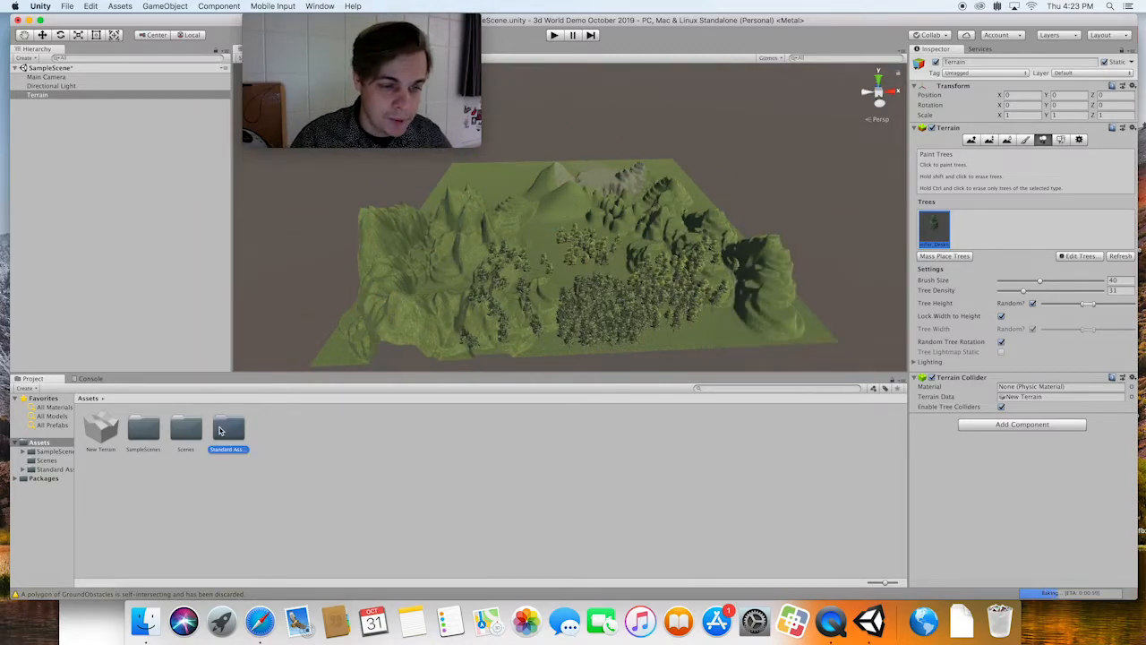
double_click(221, 431)
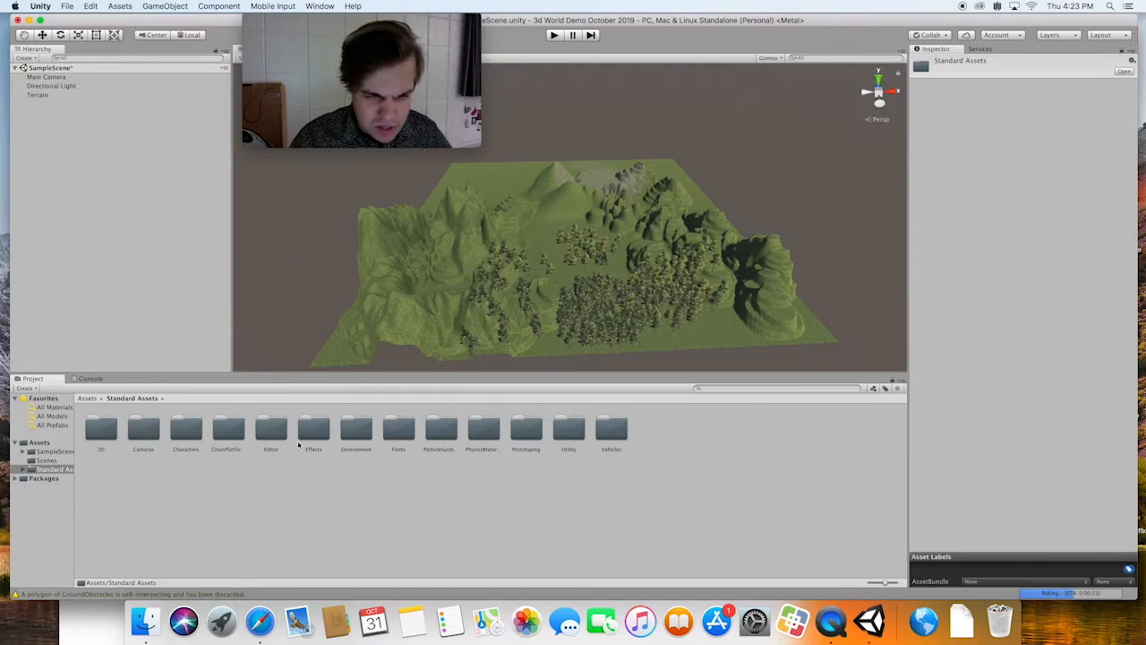
double_click(356, 430)
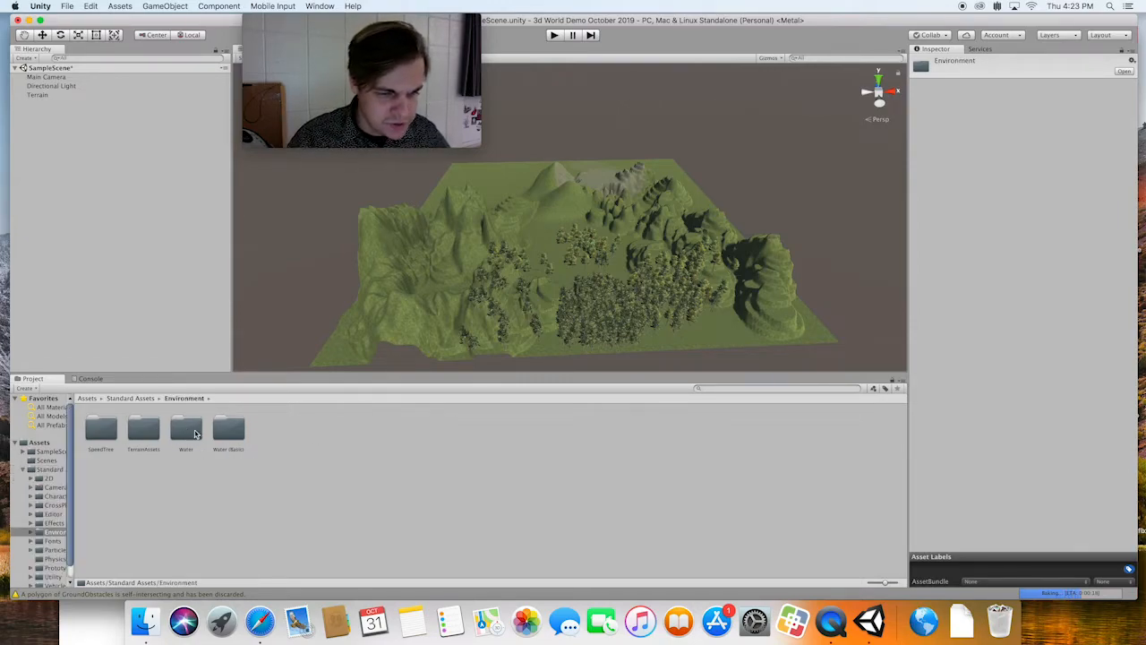
double_click(189, 435)
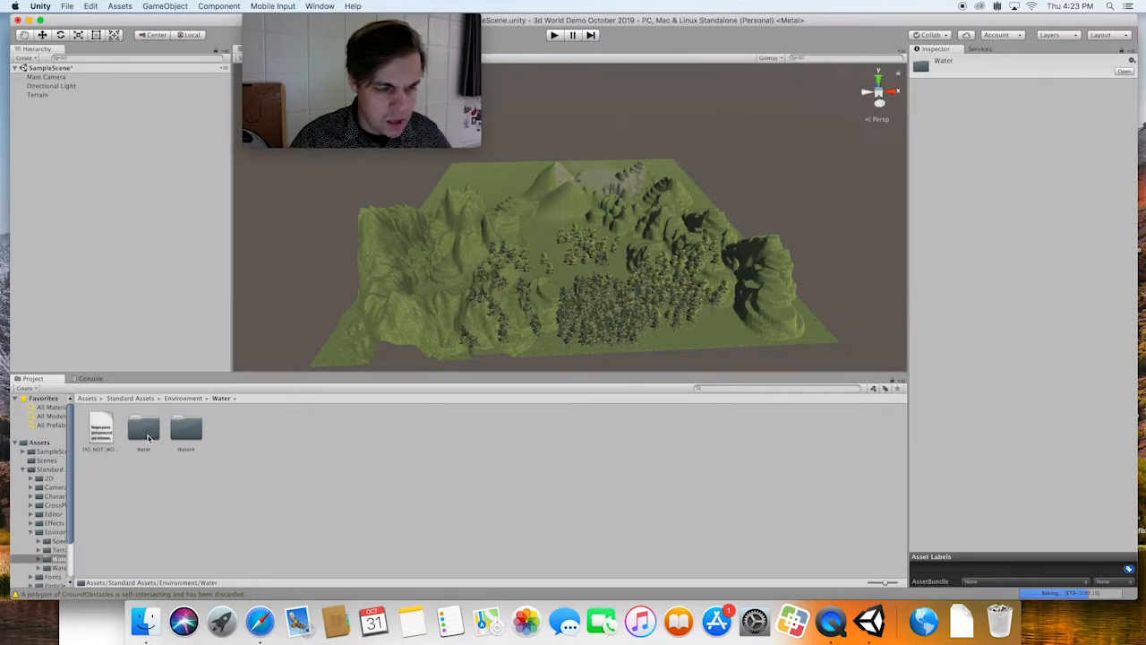
left_click(104, 431)
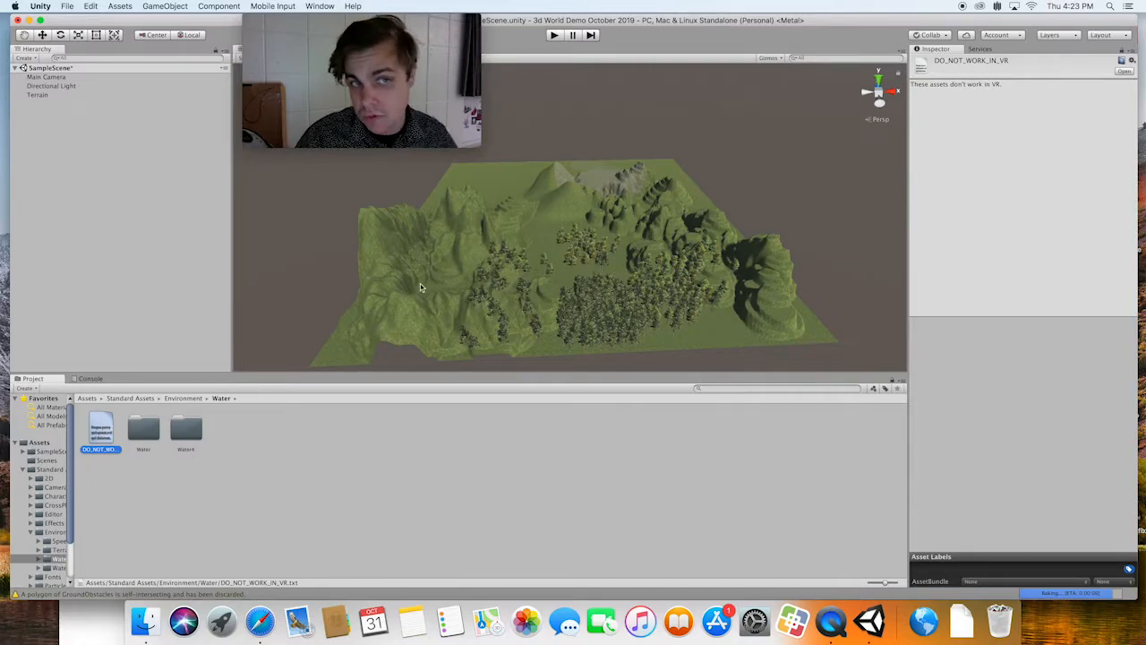
double_click(154, 421)
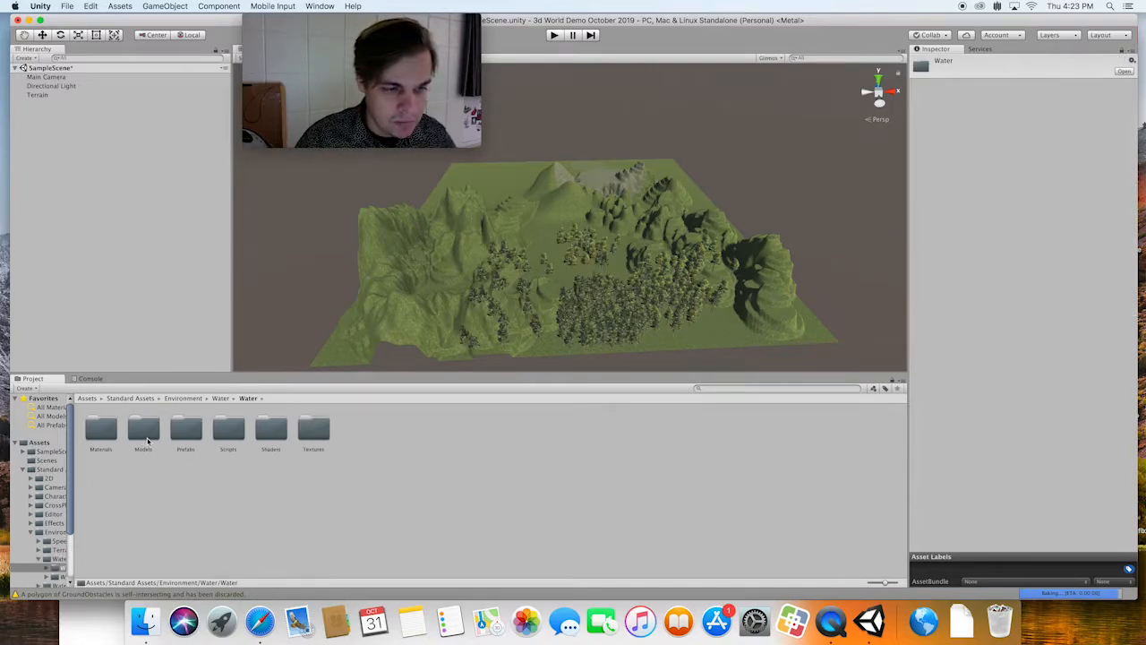
double_click(186, 431)
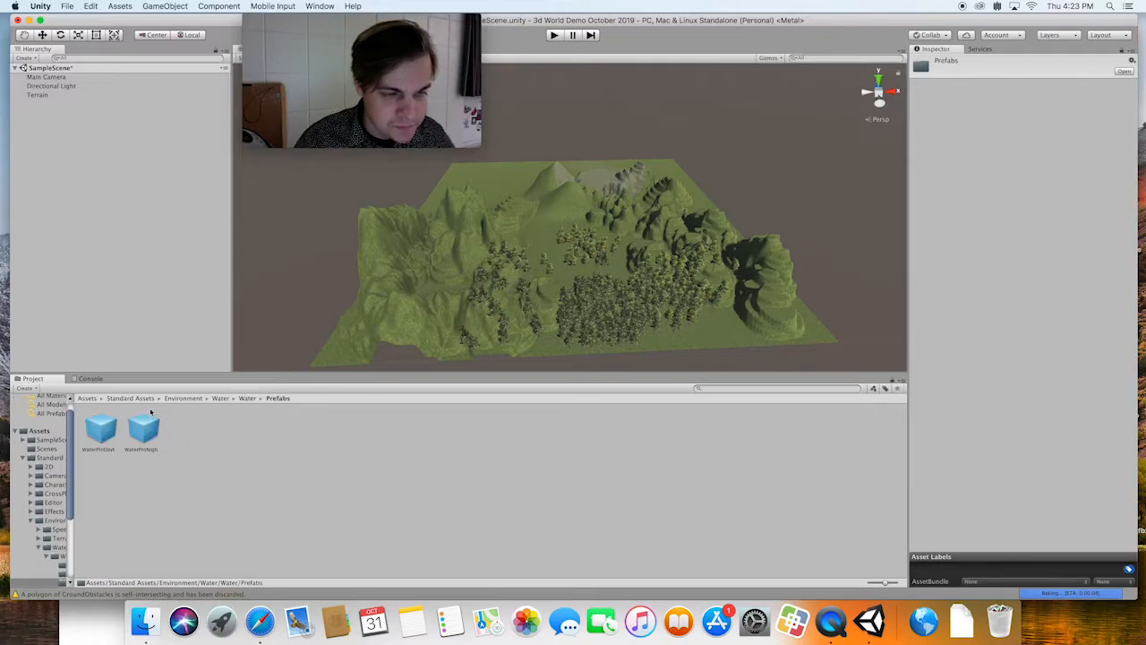
left_click(248, 398)
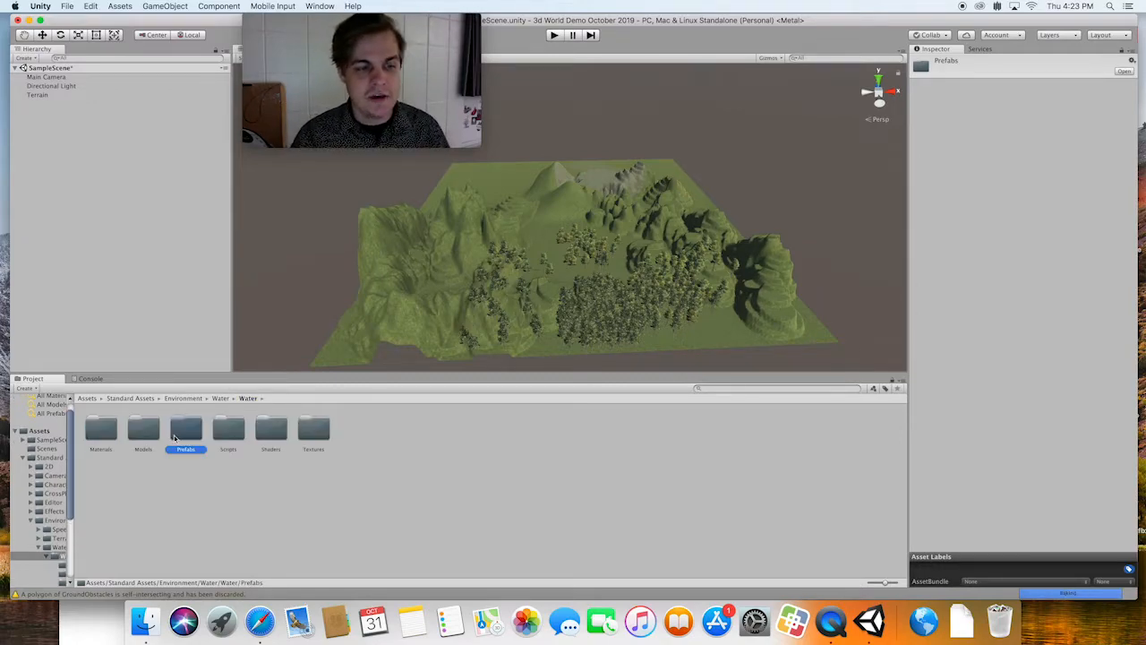
left_click(151, 436)
left_click(234, 439)
left_click(259, 437)
left_click(314, 433)
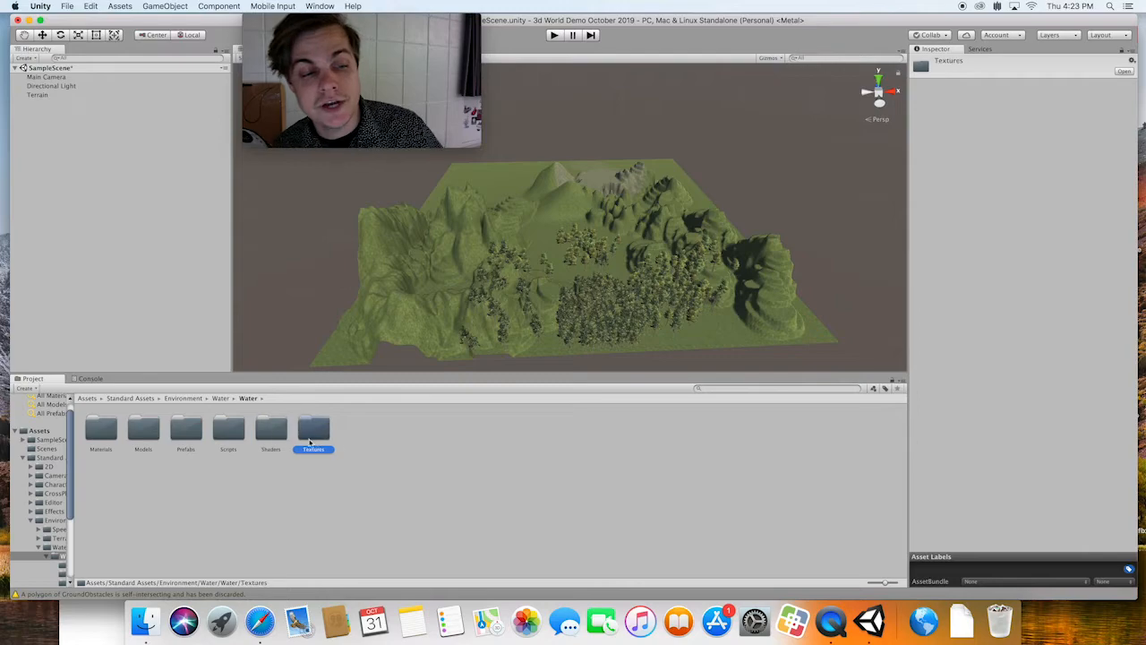
left_click(187, 435)
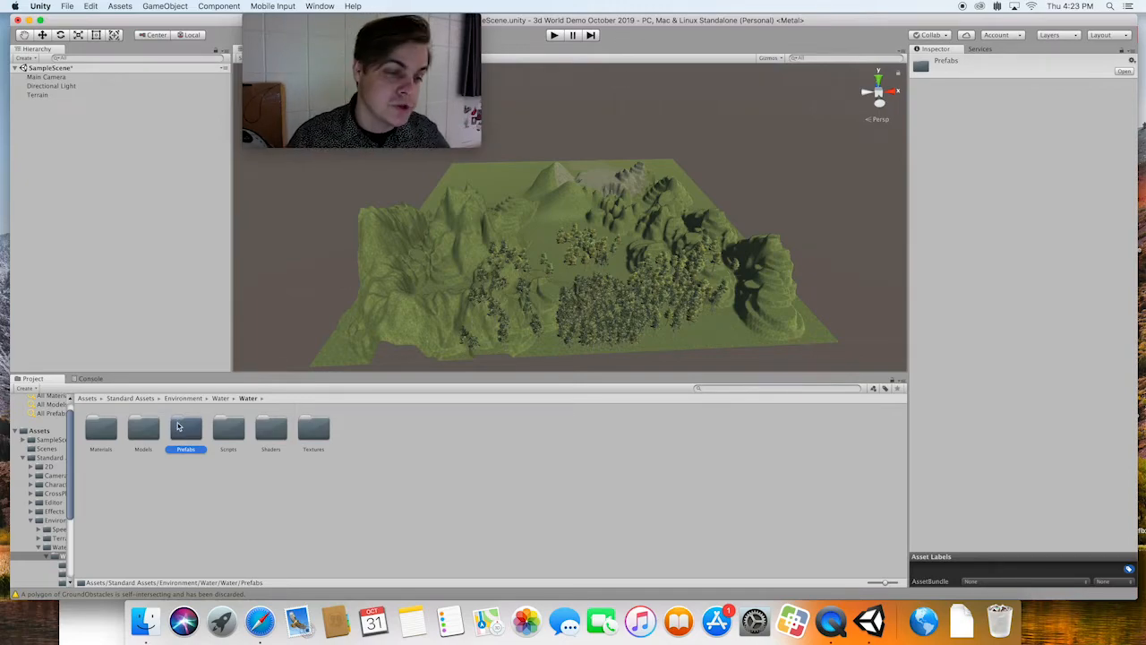
double_click(182, 427)
Place the WaterProDaytime prefab in the hollow between the steep mountains, near X 101.5, Z 87.5.
left_click(145, 433)
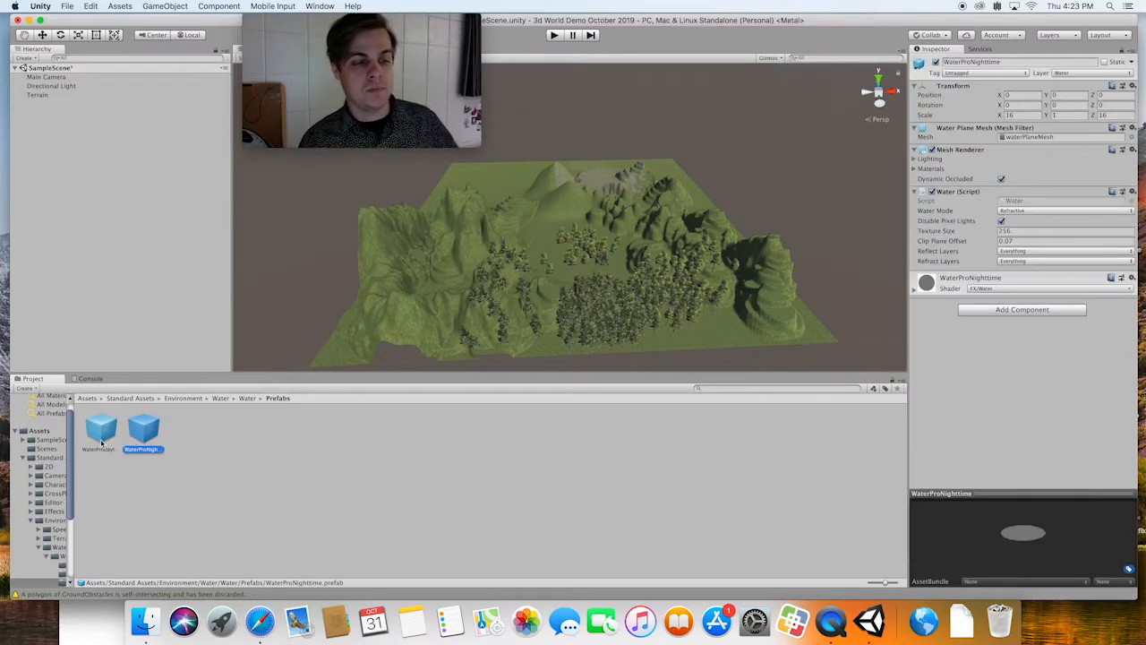
left_click(103, 439)
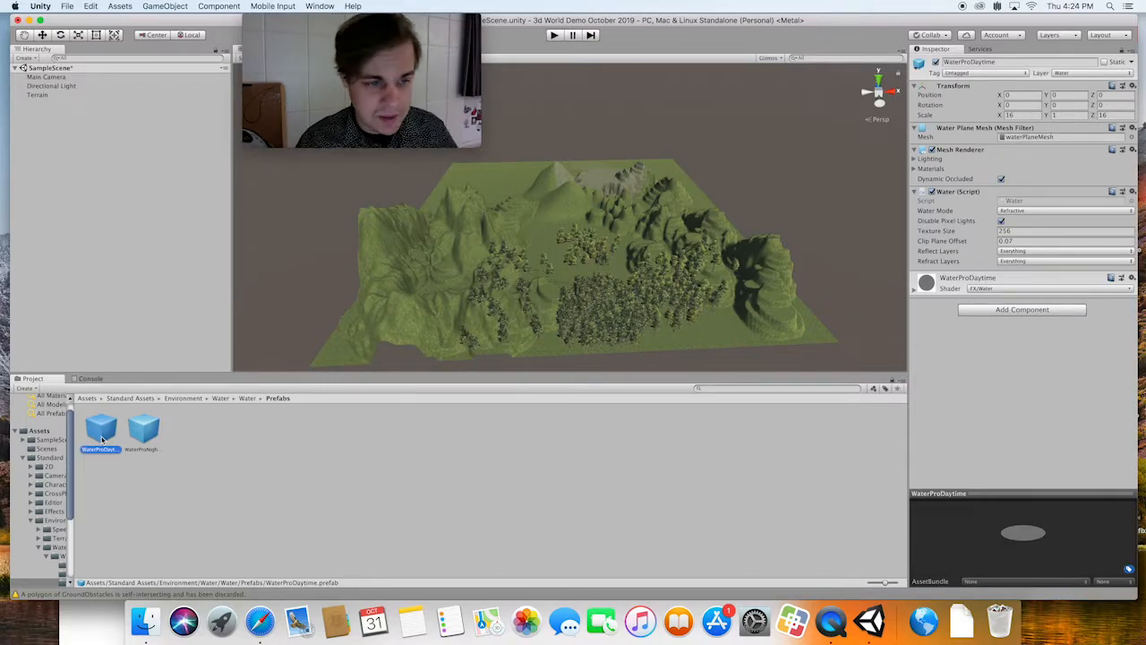
left_click_drag(102, 439, 443, 292)
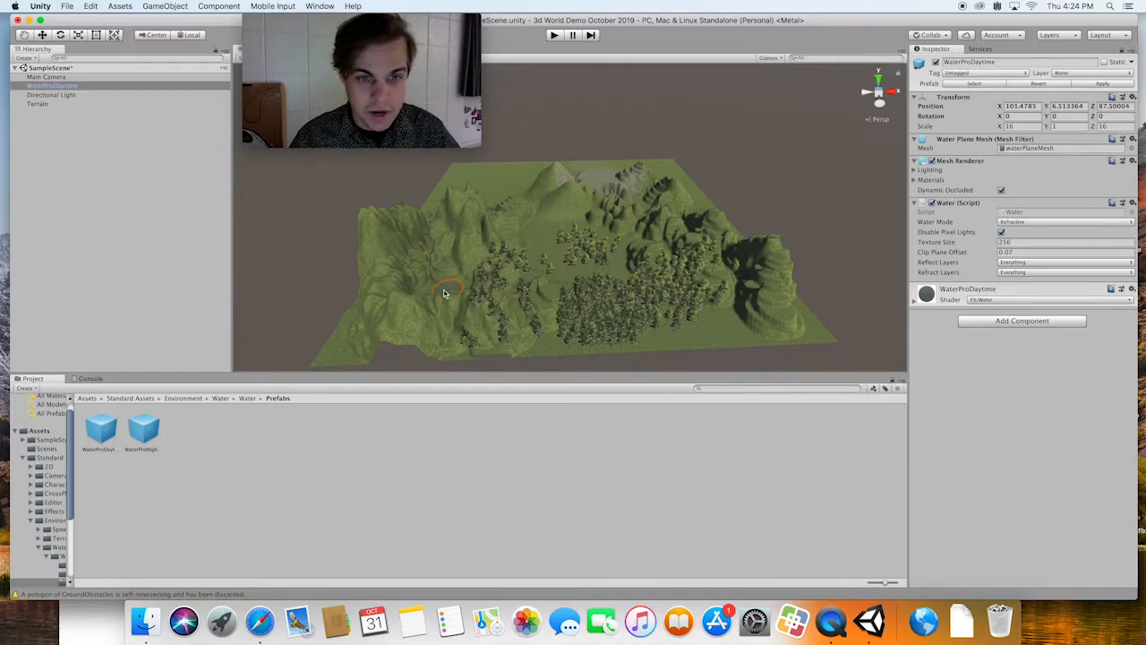
Scale the water plane up to about 48 in X and Z and raise it to about Y 28.7.
key("r")
left_click_drag(447, 290, 530, 241)
key("w")
left_click_drag(442, 262, 441, 252)
key("r")
key("f")
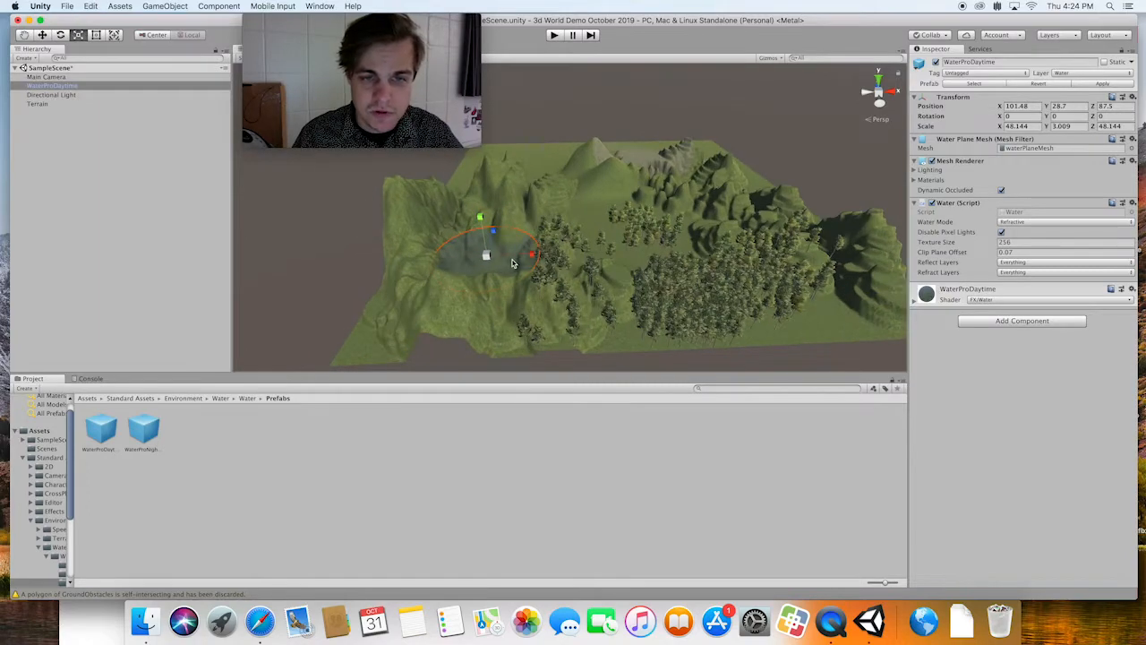
Shift the water plane to about Z 102.8 and enlarge it to about 70 in X and Z to fill the basin.
left_click_drag(537, 259, 396, 292, "alt")
key("w")
mouse_move(611, 209)
left_mouse_down()
mouse_move(635, 201)
mouse_move(612, 202)
left_mouse_up()
key("r")
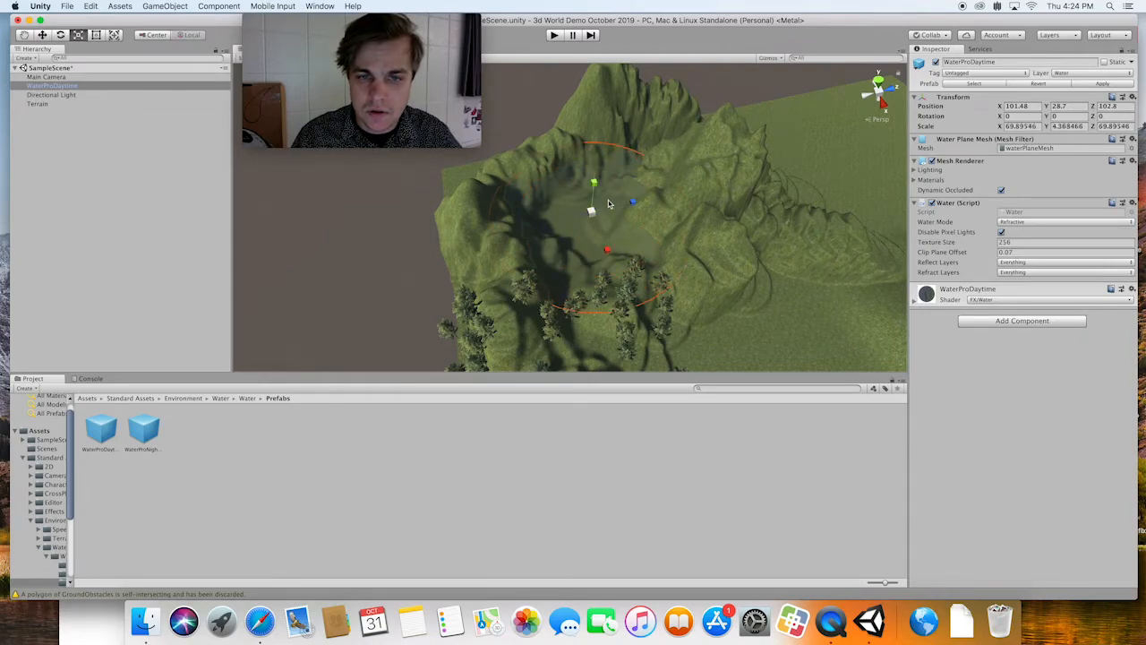
Lower the water plane in the mountain basin to about Y 8.4.
scroll(610, 204, "up", 5)
left_click_drag(602, 276, 600, 217, "alt")
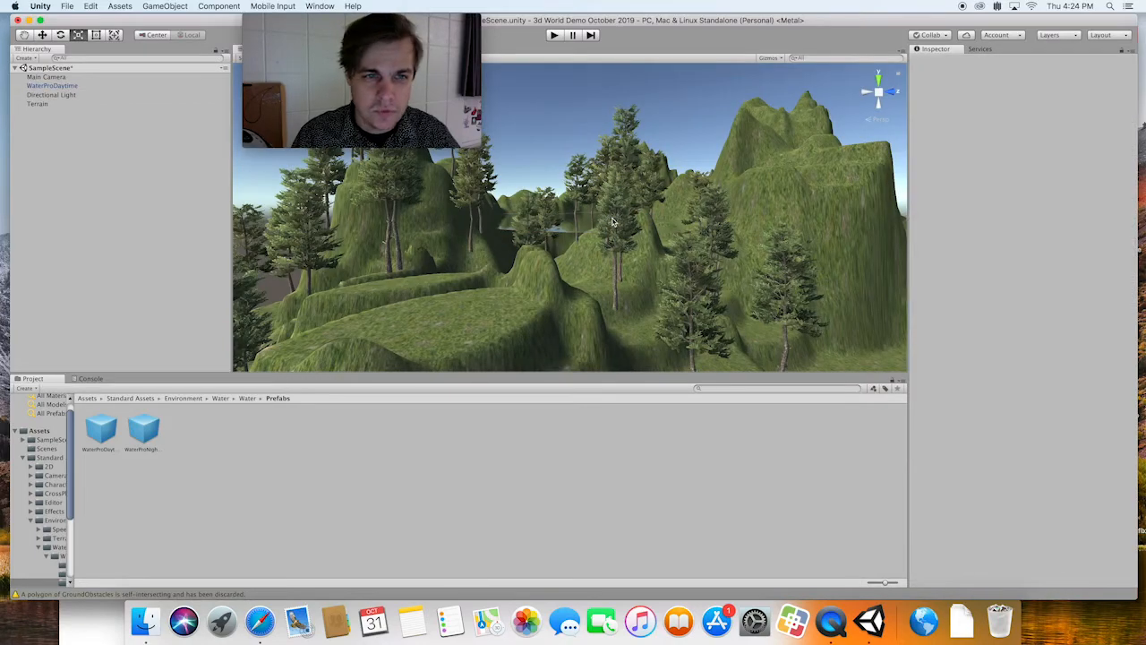
left_click_drag(613, 219, 531, 224, "alt")
left_click(530, 223)
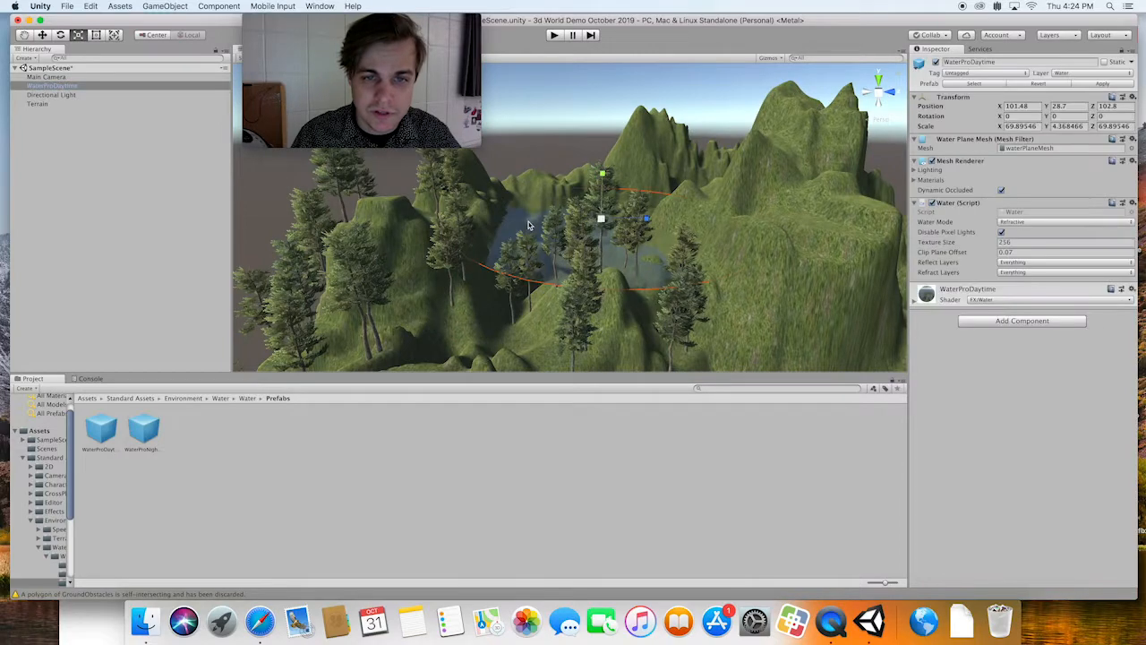
key("w")
left_click_drag(600, 218, 600, 229)
left_click_drag(600, 230, 638, 327, "alt")
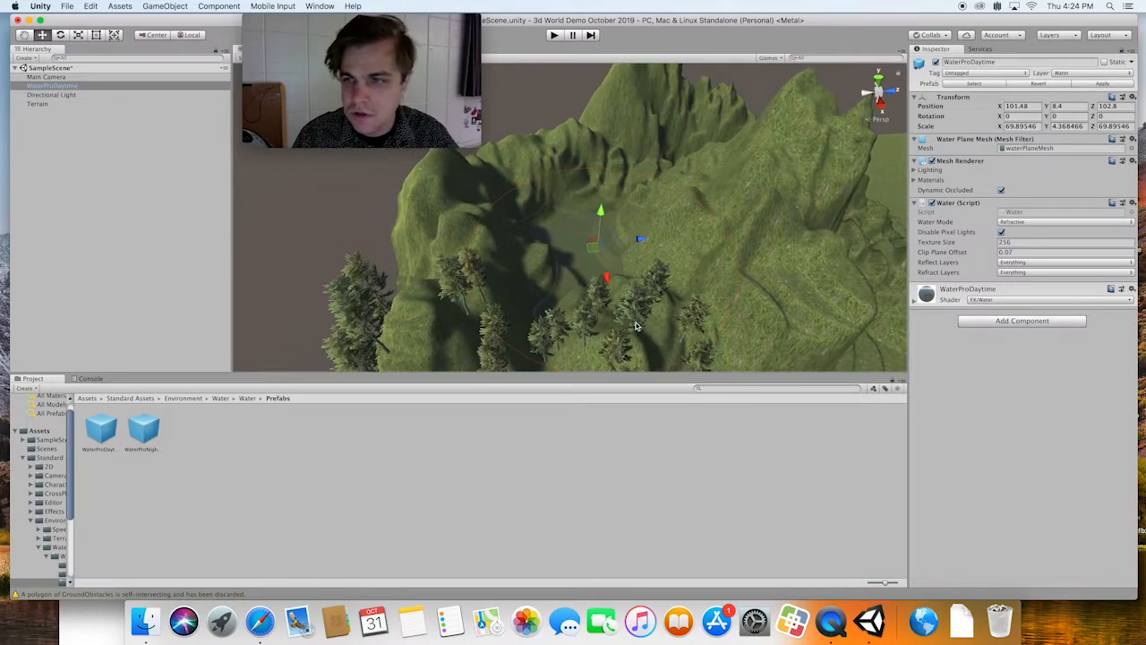
Try the Simple water mode on the water plane and set its Water Mode to Reflective.
left_click(1009, 223)
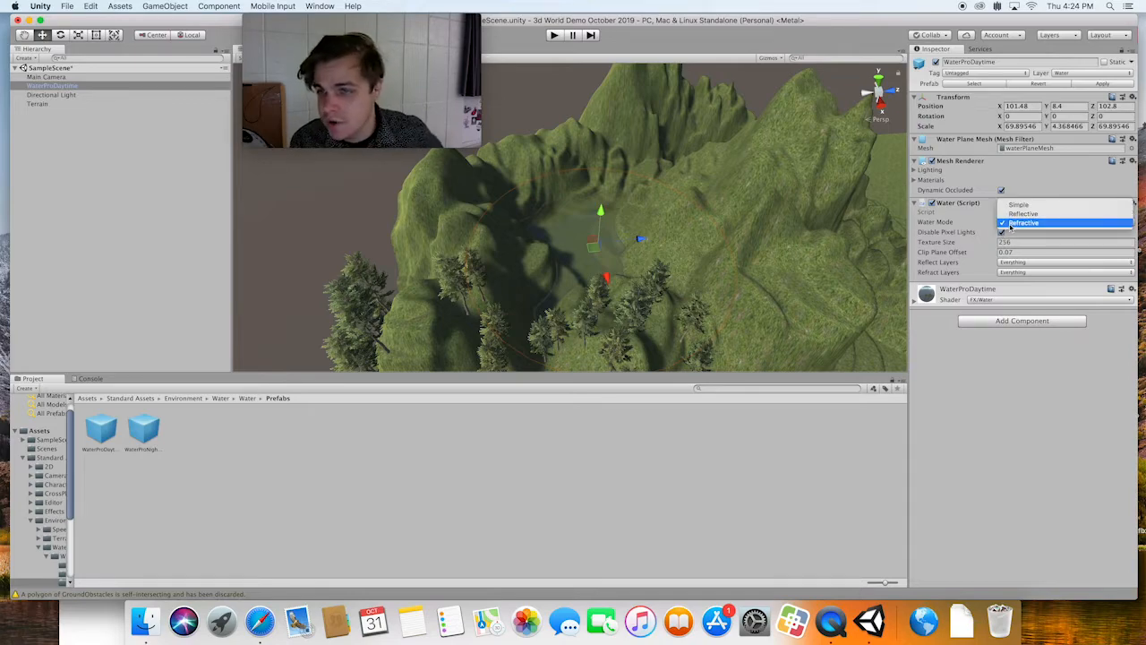
left_click(1010, 201)
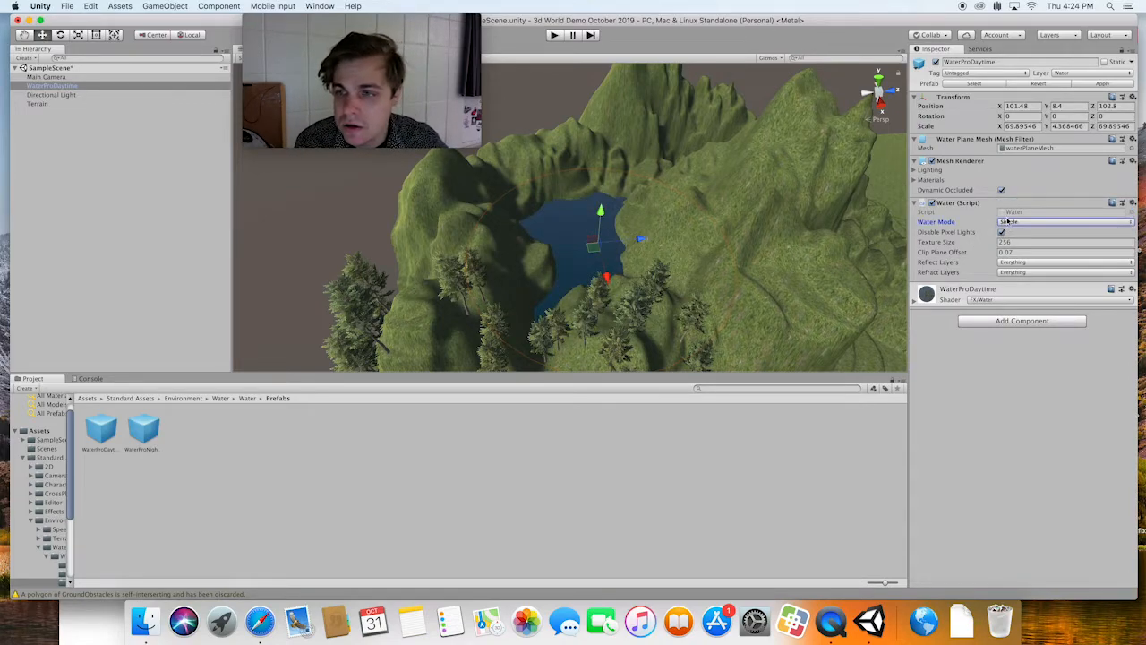
left_click(1009, 222)
left_click(1012, 231)
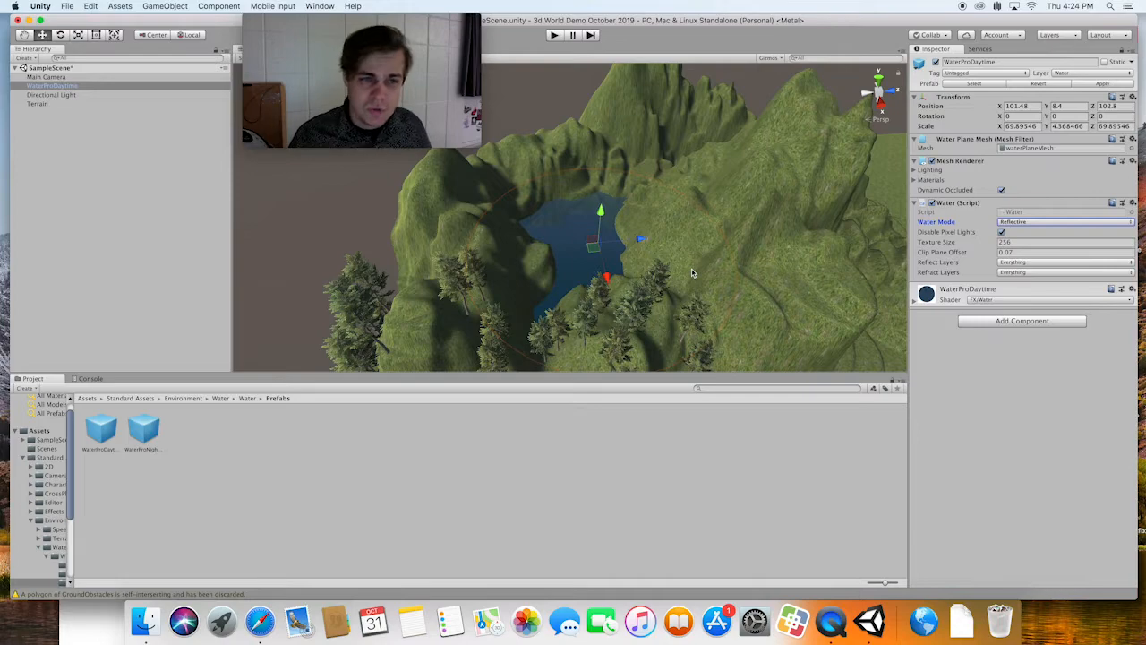